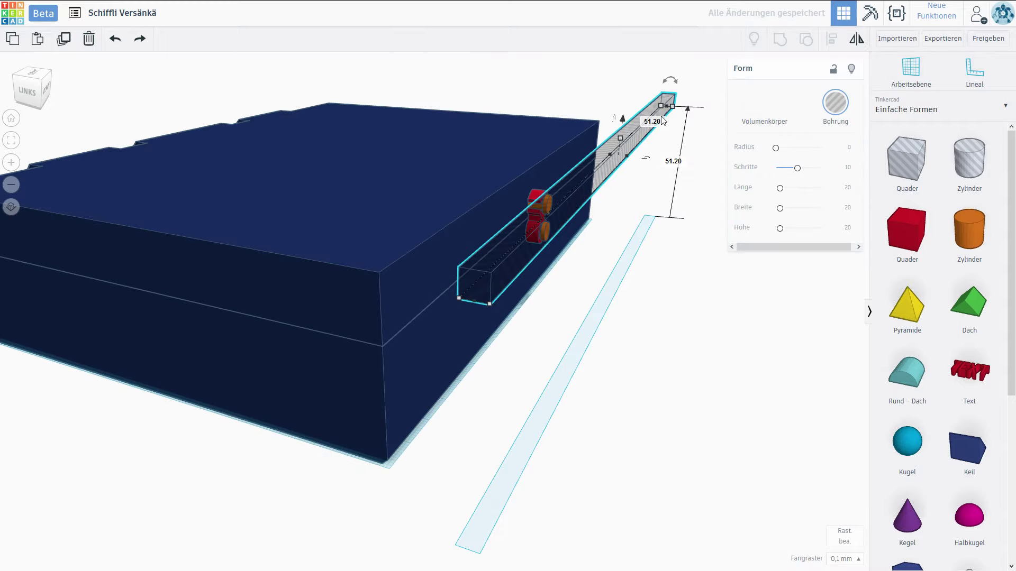
- Tilt the long hole bar 45° onto the navy box's end edge to cut a chamfer
{"action": "right_click_drag", "start_coordinate": [614, 119], "coordinate": [583, 217]}
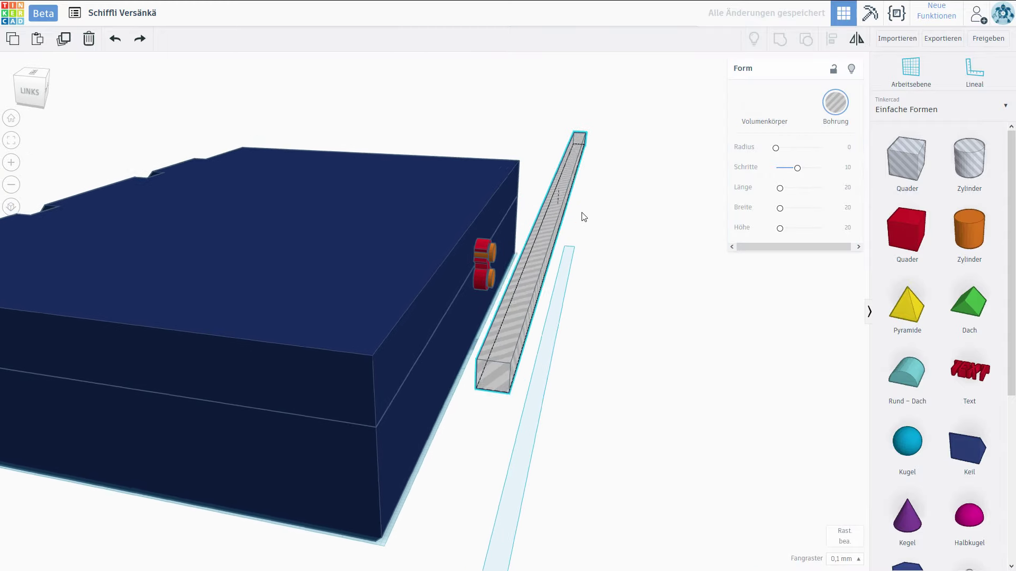
{"action": "middle_click_drag", "start_coordinate": [598, 181], "coordinate": [570, 217]}
{"action": "right_click_drag", "start_coordinate": [569, 218], "coordinate": [554, 212]}
{"action": "left_click_drag", "start_coordinate": [537, 160], "coordinate": [527, 160]}
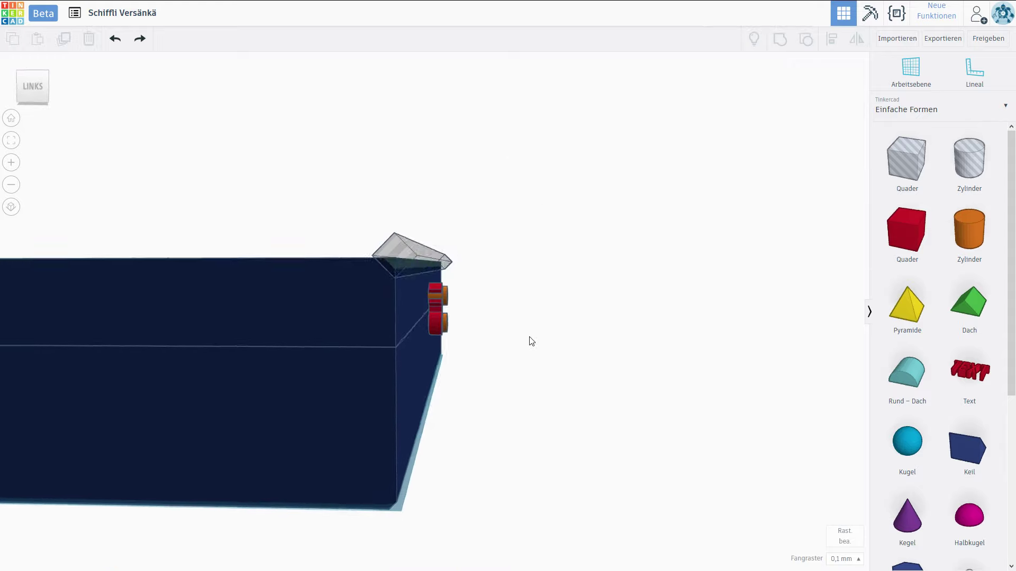
{"action": "right_click_drag", "start_coordinate": [530, 336], "coordinate": [372, 295]}
{"action": "left_click", "coordinate": [372, 295]}
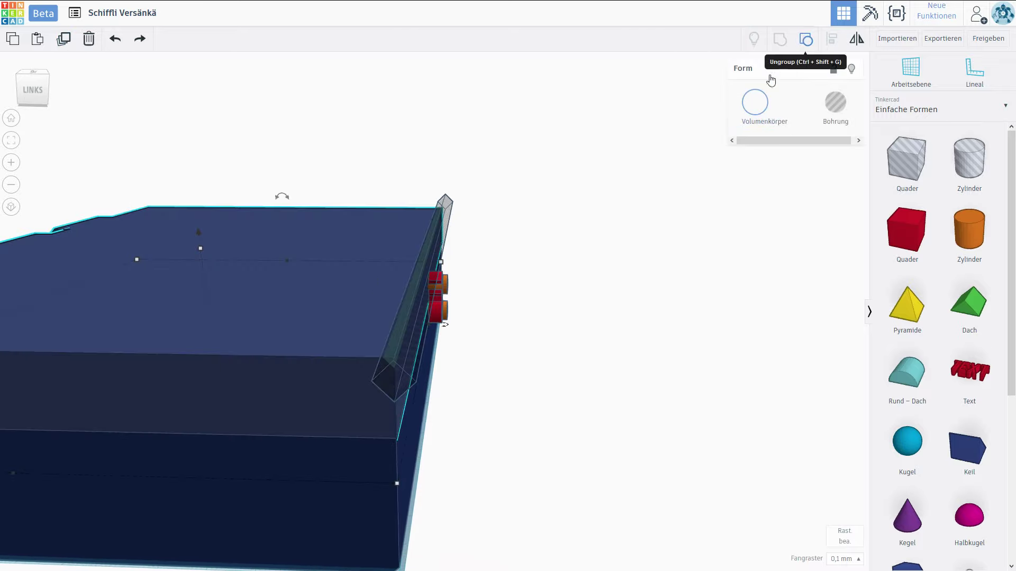
{"action": "left_click", "coordinate": [630, 274]}
{"action": "right_click_drag", "start_coordinate": [630, 277], "coordinate": [300, 490]}
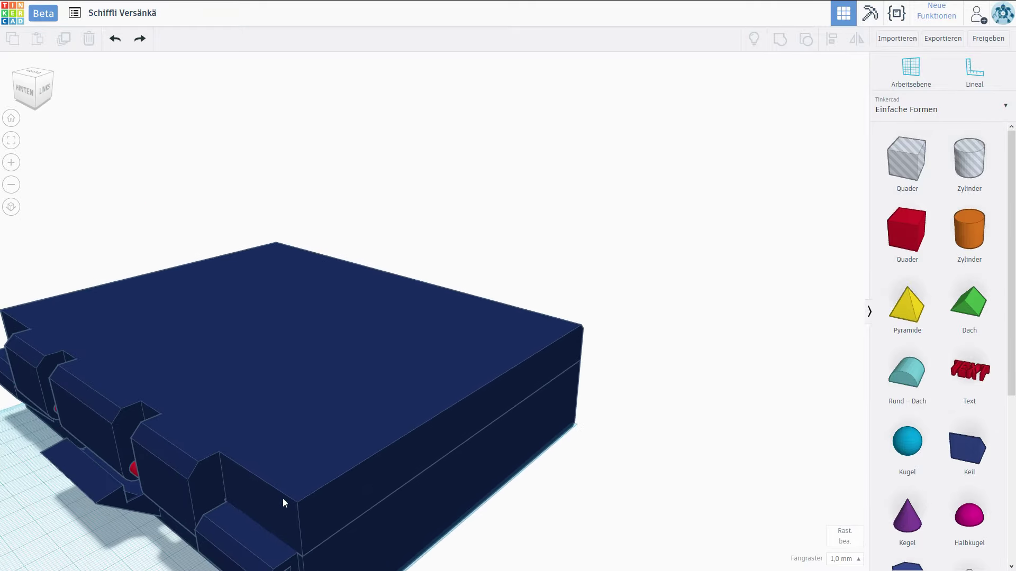
- Place a red 20 mm box on the hull side by the red square, raised 23.00
{"action": "middle_click_drag", "start_coordinate": [298, 497], "coordinate": [382, 463]}
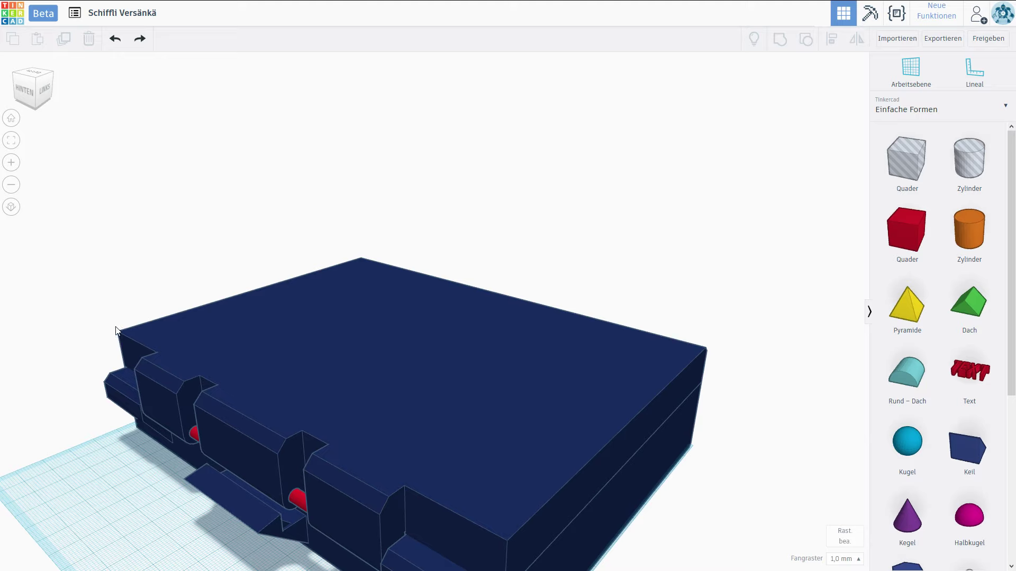
{"action": "right_click_drag", "start_coordinate": [232, 401], "coordinate": [328, 487]}
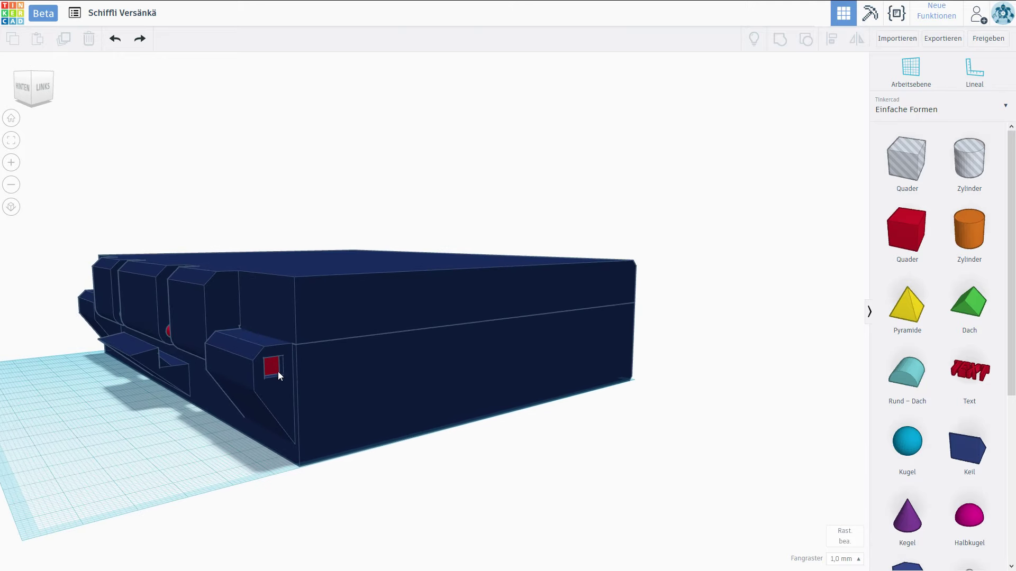
{"action": "right_click_drag", "start_coordinate": [271, 366], "coordinate": [417, 230]}
{"action": "scroll", "coordinate": [528, 280], "scroll_direction": "up", "scroll_amount": 2}
{"action": "scroll", "coordinate": [417, 230], "scroll_direction": "up", "scroll_amount": 2}
{"action": "middle_click_drag", "start_coordinate": [397, 228], "coordinate": [407, 301]}
{"action": "scroll", "coordinate": [401, 350], "scroll_direction": "up", "scroll_amount": 2}
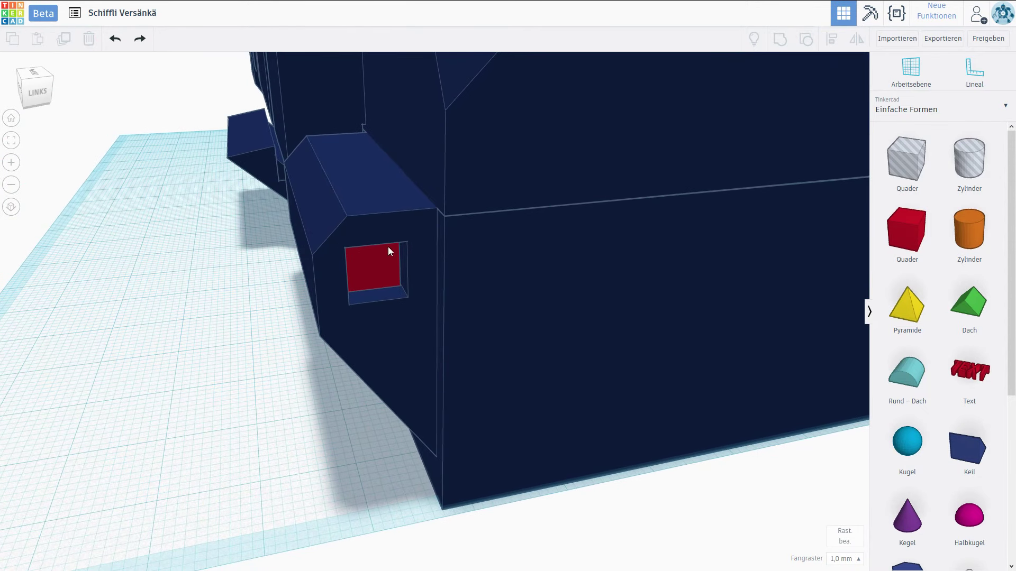
{"action": "left_click_drag", "start_coordinate": [907, 229], "coordinate": [395, 454]}
{"action": "left_click_drag", "start_coordinate": [390, 391], "coordinate": [388, 222]}
{"action": "scroll", "coordinate": [763, 555], "scroll_direction": "up", "scroll_amount": 3}
- Set the snap grid to 0.1 mm and shift the red box until its distance reads 2.10
{"action": "left_click", "coordinate": [858, 560]}
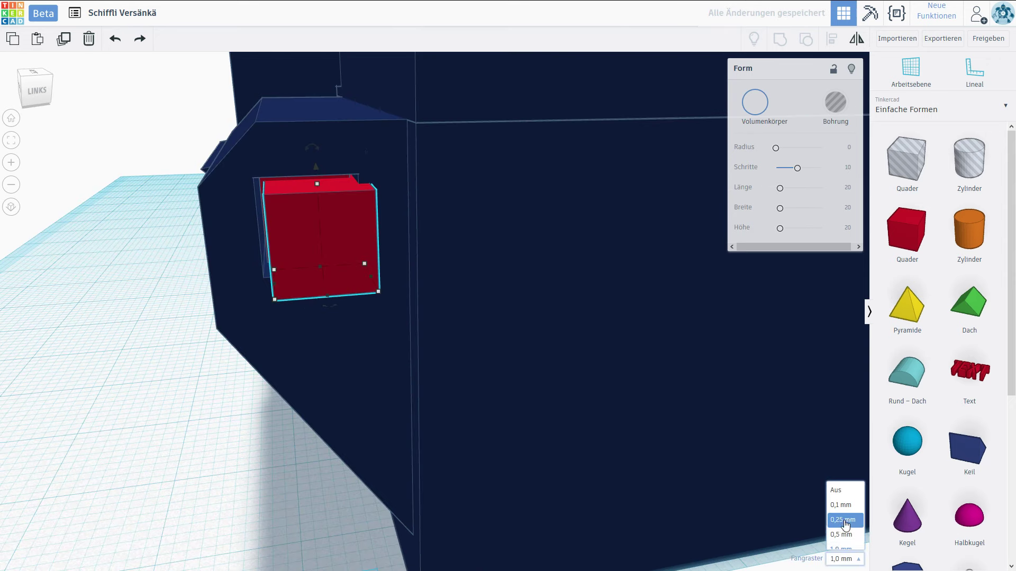
{"action": "left_click", "coordinate": [847, 468]}
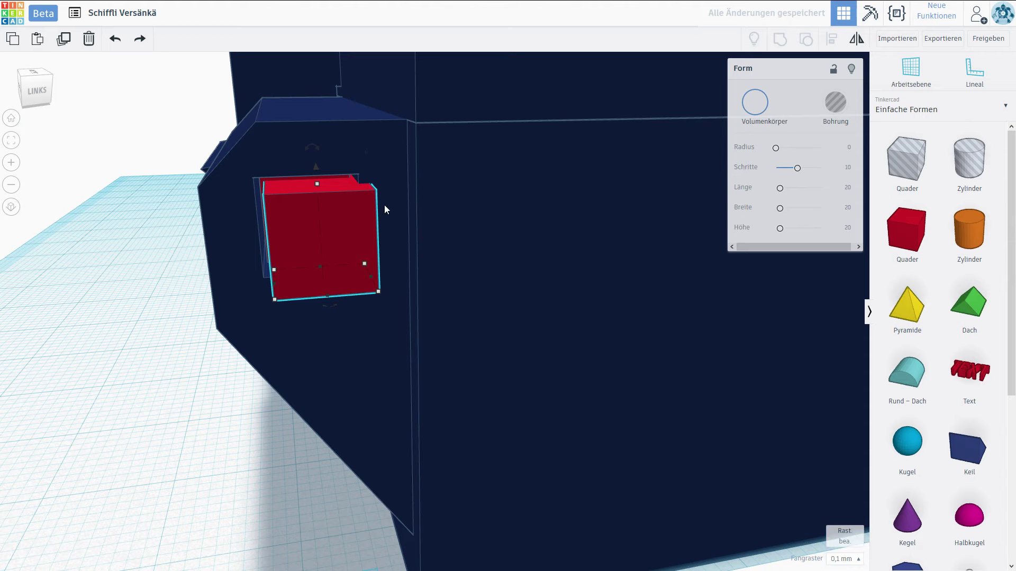
{"action": "mouse_move", "coordinate": [334, 202]}
{"action": "left_mouse_down"}
{"action": "mouse_move", "coordinate": [334, 193]}
{"action": "mouse_move", "coordinate": [329, 205]}
{"action": "left_mouse_up"}
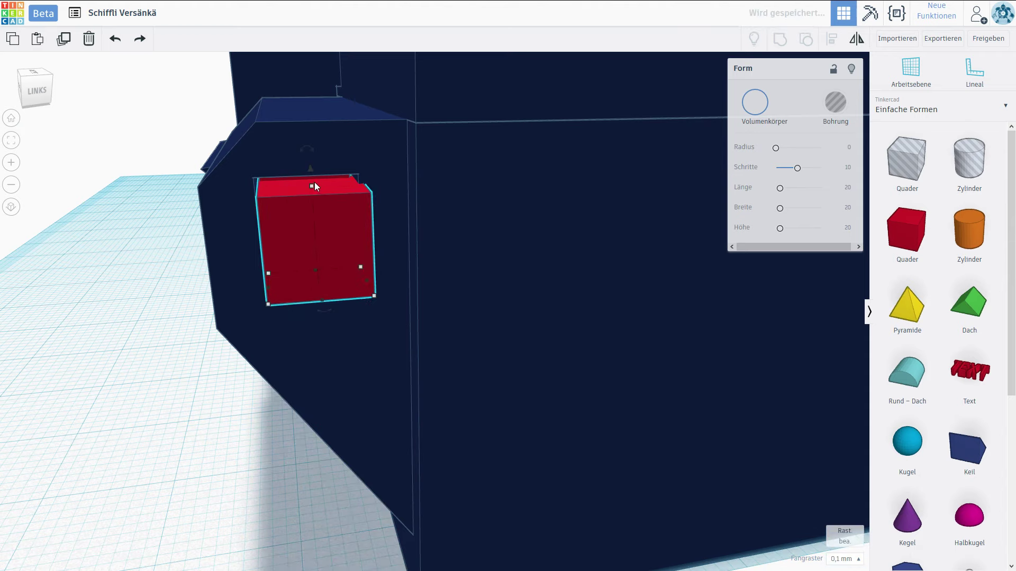
{"action": "scroll", "coordinate": [497, 339], "scroll_direction": "up", "scroll_amount": 5}
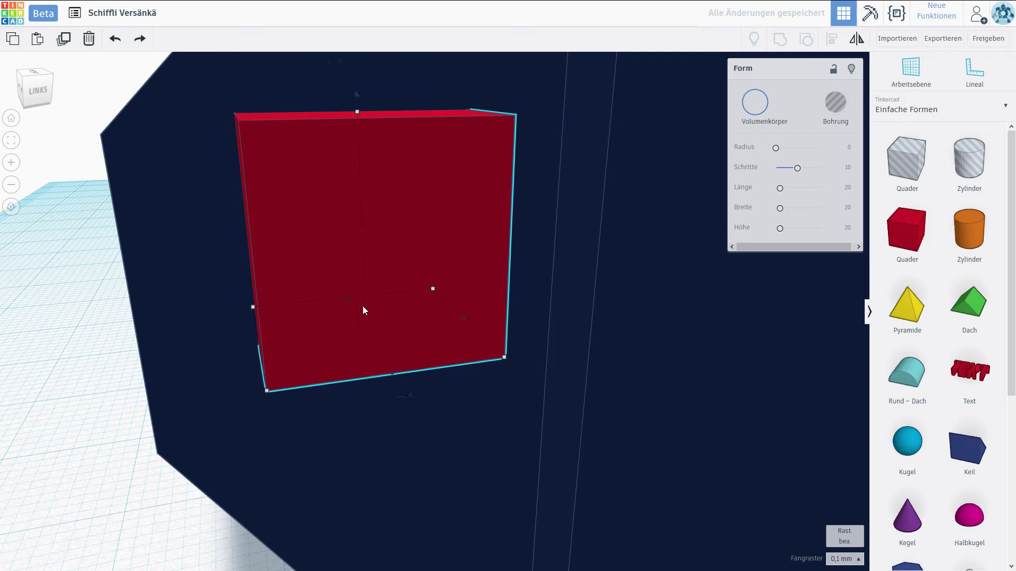
{"action": "left_click_drag", "start_coordinate": [347, 298], "coordinate": [376, 351]}
{"action": "scroll", "coordinate": [457, 341], "scroll_direction": "down", "scroll_amount": 3}
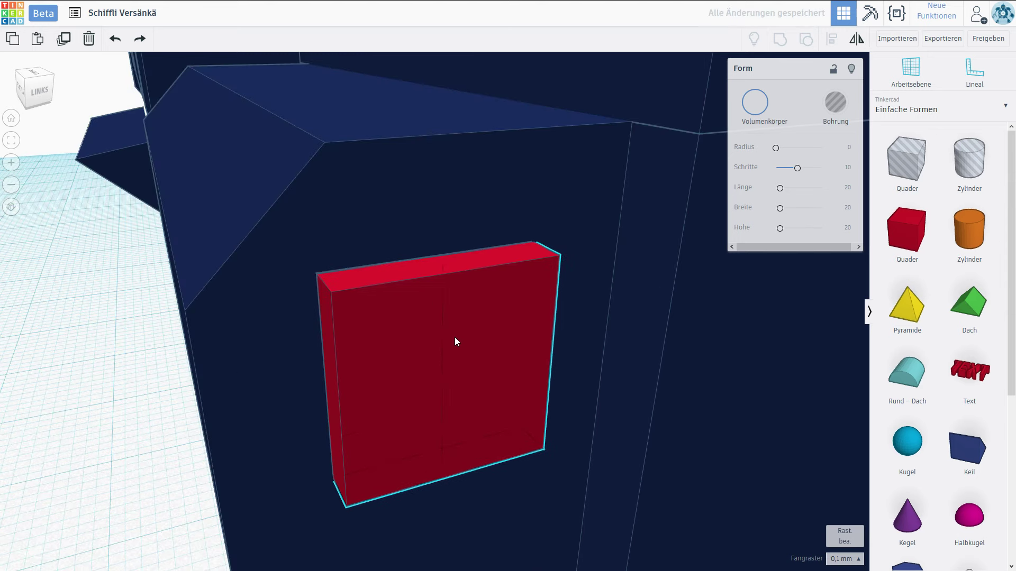
- Duplicate the red box with Ctrl+D and pull the copy out toward the front
{"action": "key", "text": "ctrl+d"}
{"action": "left_click_drag", "start_coordinate": [454, 336], "coordinate": [471, 357]}
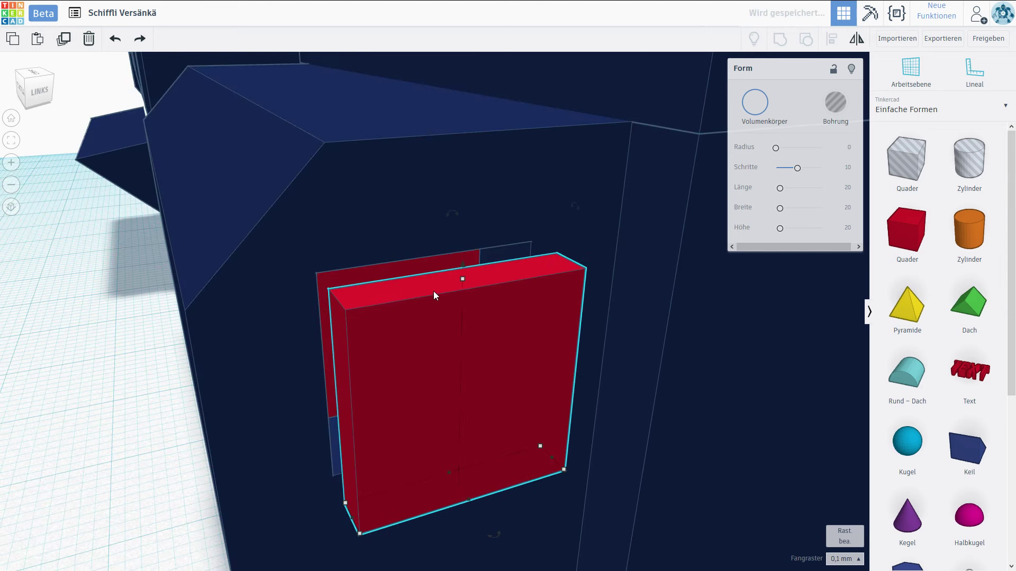
{"action": "mouse_move", "coordinate": [462, 279]}
{"action": "left_click", "coordinate": [842, 559]}
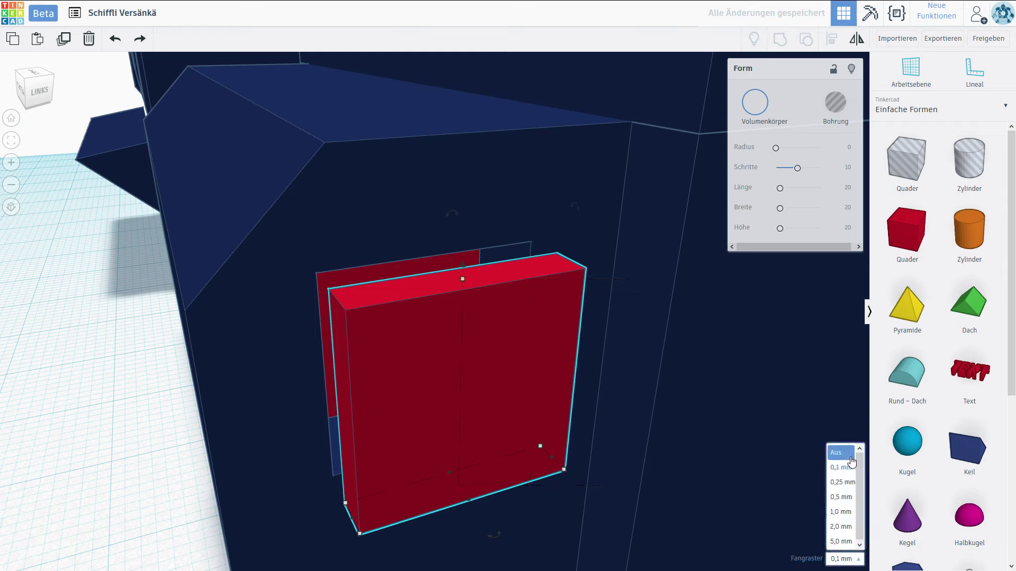
- On a 0.25 mm snap grid, set the copy's height to 4.75, lift it 0.25 and narrow its sides
{"action": "left_click", "coordinate": [841, 483]}
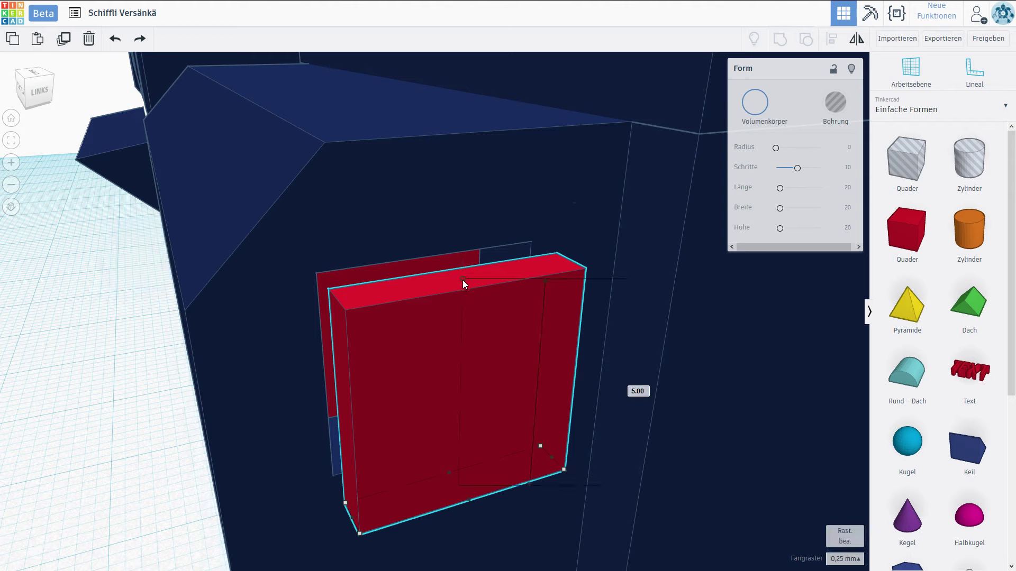
{"action": "mouse_move", "coordinate": [463, 281]}
{"action": "left_mouse_down"}
{"action": "mouse_move", "coordinate": [461, 317]}
{"action": "mouse_move", "coordinate": [462, 300]}
{"action": "left_mouse_up"}
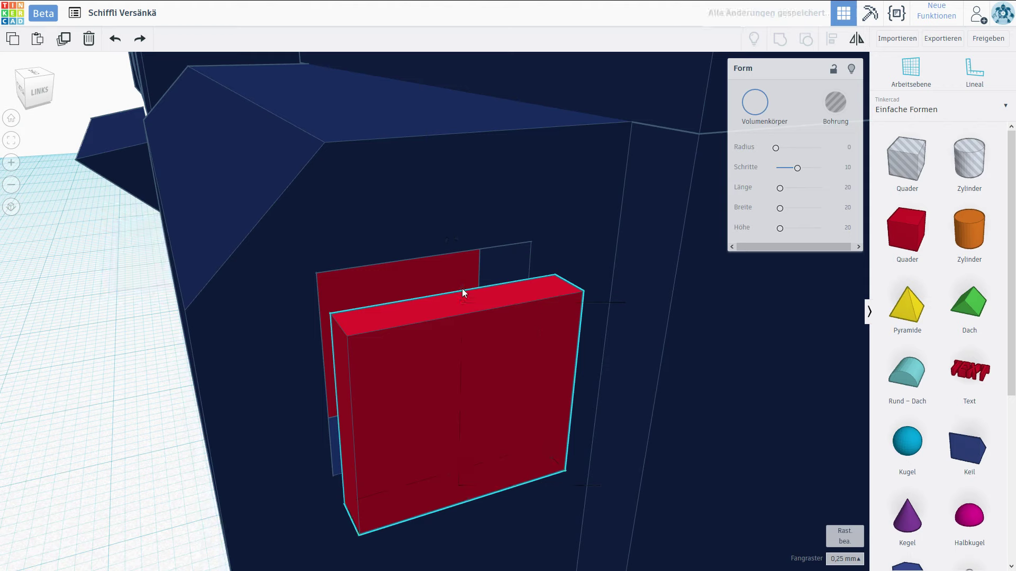
{"action": "left_click_drag", "start_coordinate": [462, 287], "coordinate": [464, 281]}
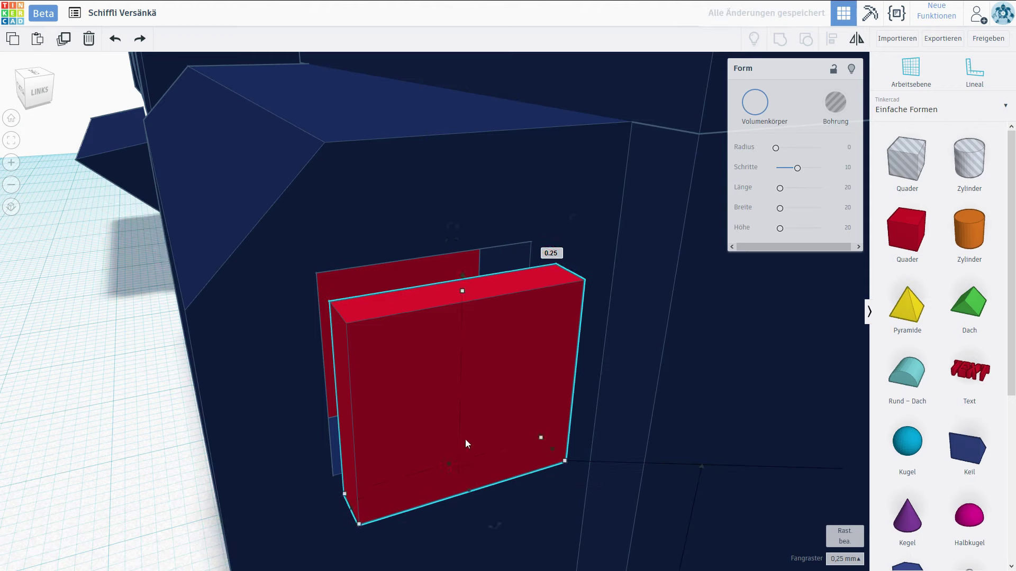
{"action": "left_click_drag", "start_coordinate": [351, 509], "coordinate": [357, 508]}
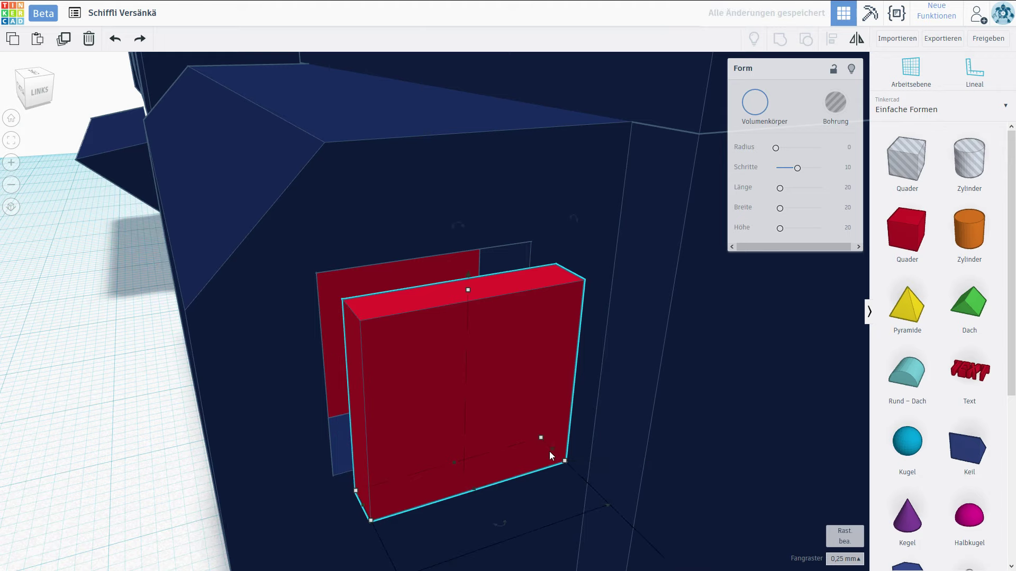
{"action": "left_click_drag", "start_coordinate": [549, 452], "coordinate": [545, 453]}
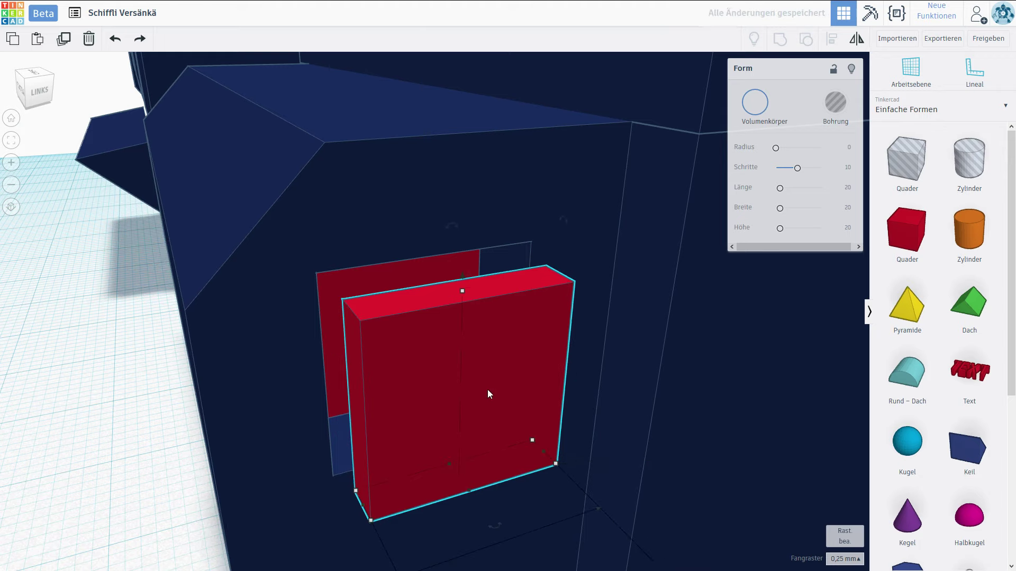
{"action": "mouse_move", "coordinate": [528, 440]}
{"action": "right_mouse_down"}
{"action": "mouse_move", "coordinate": [496, 418]}
{"action": "mouse_move", "coordinate": [528, 439]}
{"action": "right_mouse_up"}
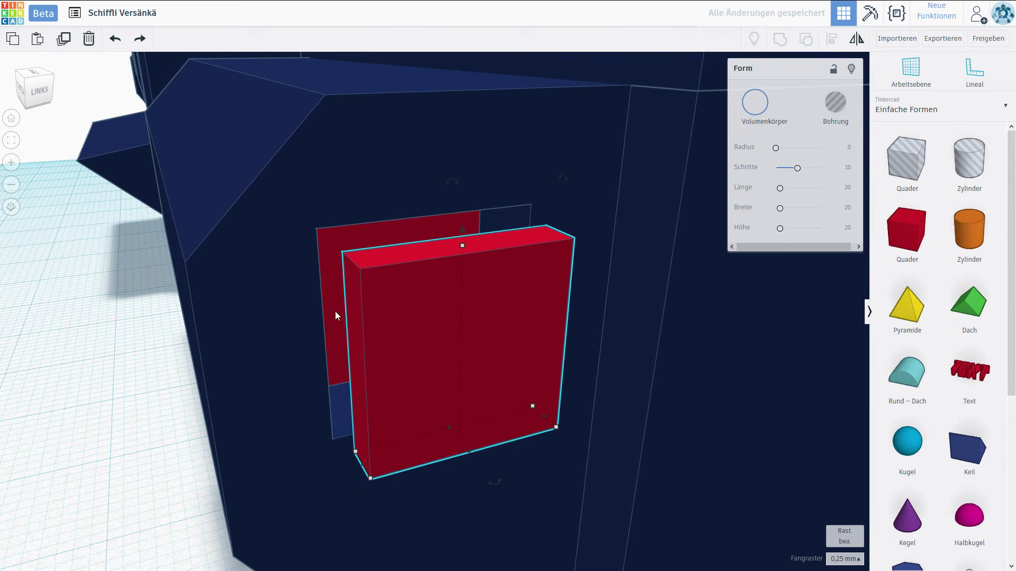
- Add another red box from the basic shapes and make it 5.50 tall
{"action": "scroll", "coordinate": [503, 217], "scroll_direction": "down", "scroll_amount": 4}
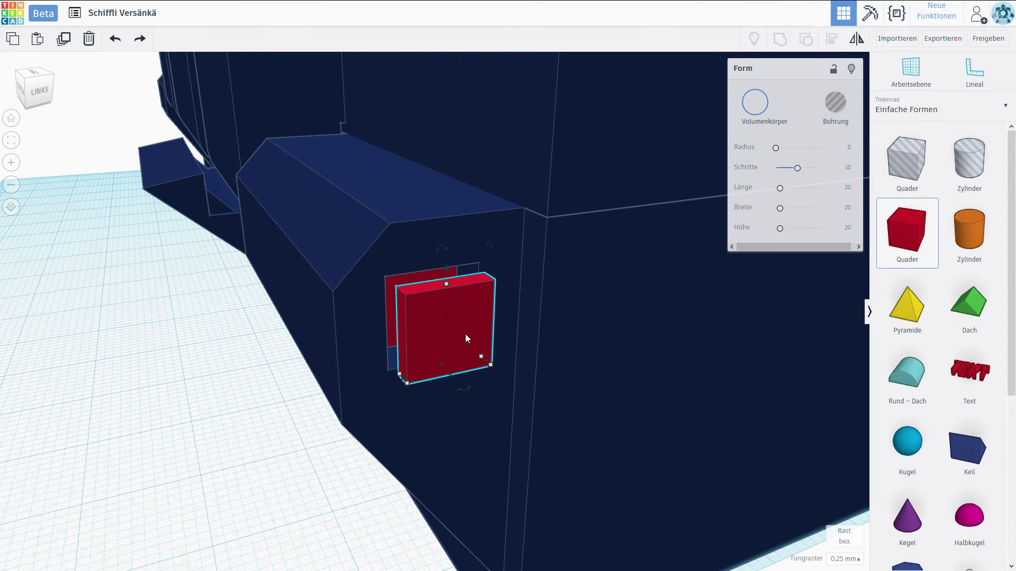
{"action": "left_click_drag", "start_coordinate": [909, 242], "coordinate": [446, 336]}
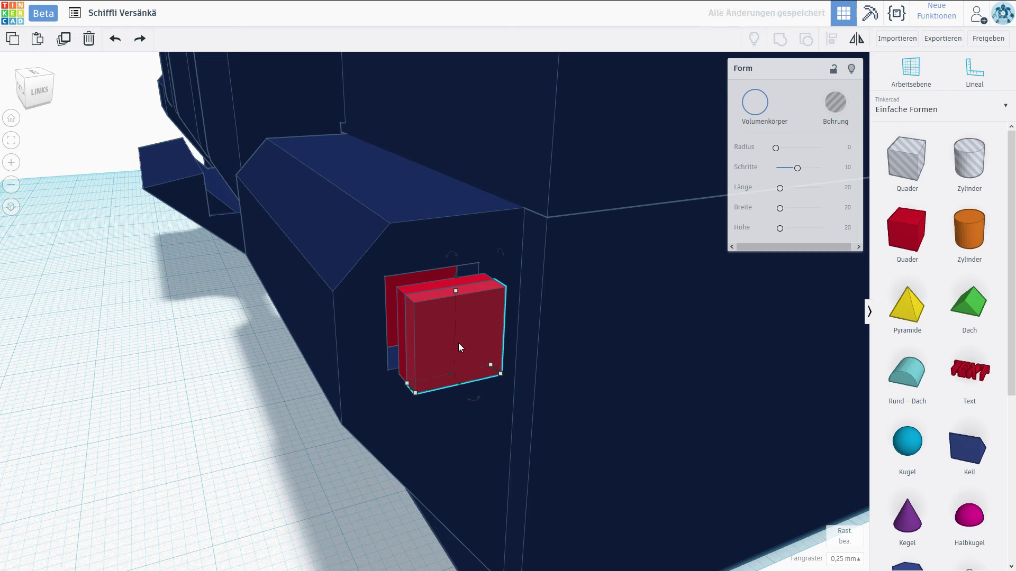
{"action": "left_click_drag", "start_coordinate": [455, 290], "coordinate": [455, 267]}
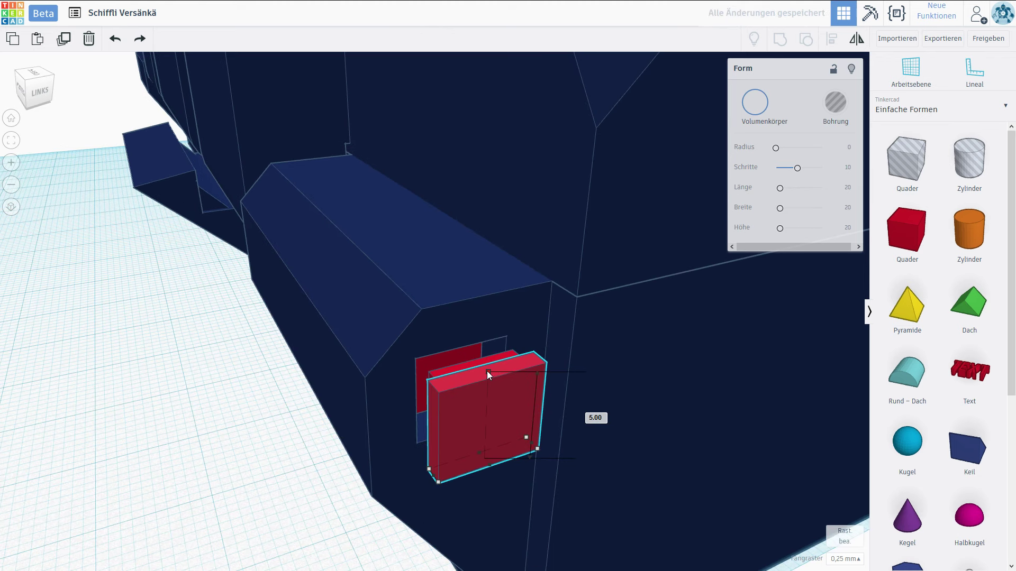
{"action": "left_click_drag", "start_coordinate": [487, 370], "coordinate": [487, 360]}
- Thin the front red box to 0.25 deep
{"action": "left_click", "coordinate": [491, 348]}
{"action": "left_click", "coordinate": [486, 372]}
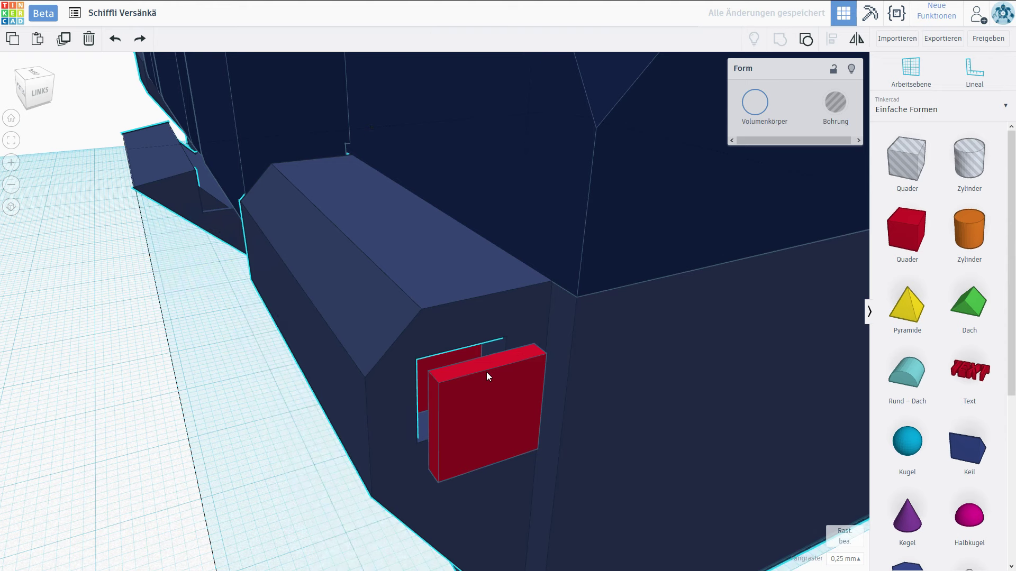
{"action": "right_click_drag", "start_coordinate": [488, 374], "coordinate": [495, 368]}
{"action": "left_click_drag", "start_coordinate": [521, 440], "coordinate": [516, 435]}
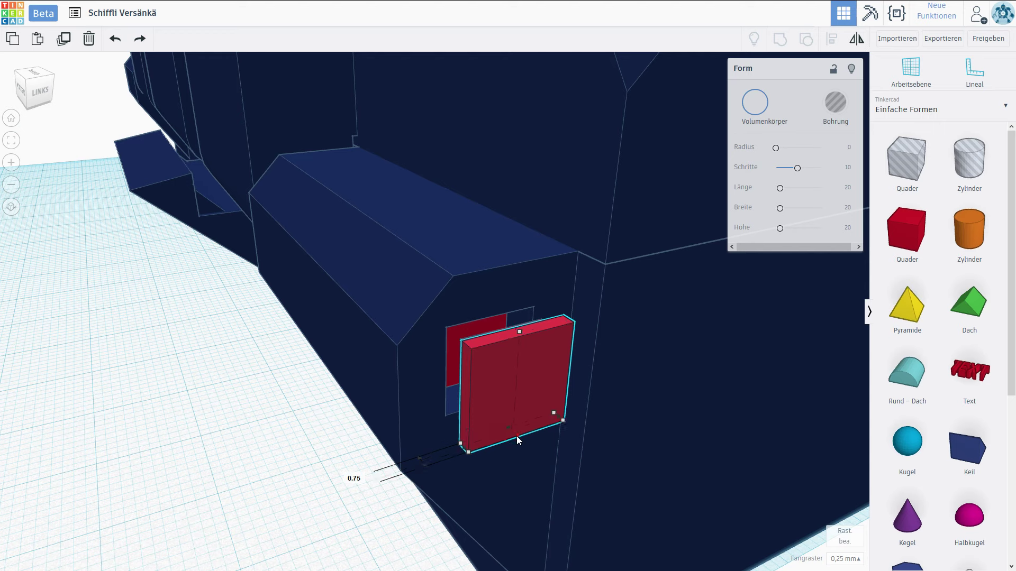
{"action": "left_click_drag", "start_coordinate": [515, 433], "coordinate": [513, 432]}
- Group both red boxes and move the group into the hull wall's recess
{"action": "right_click_drag", "start_coordinate": [512, 432], "coordinate": [525, 403]}
{"action": "left_click", "coordinate": [524, 403], "text": "shift"}
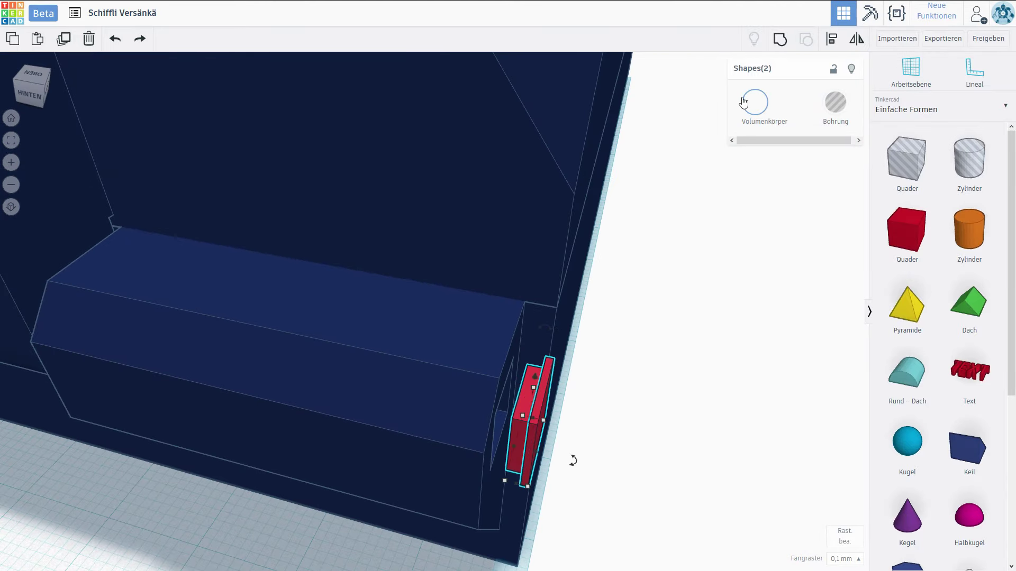
{"action": "left_click", "coordinate": [780, 39]}
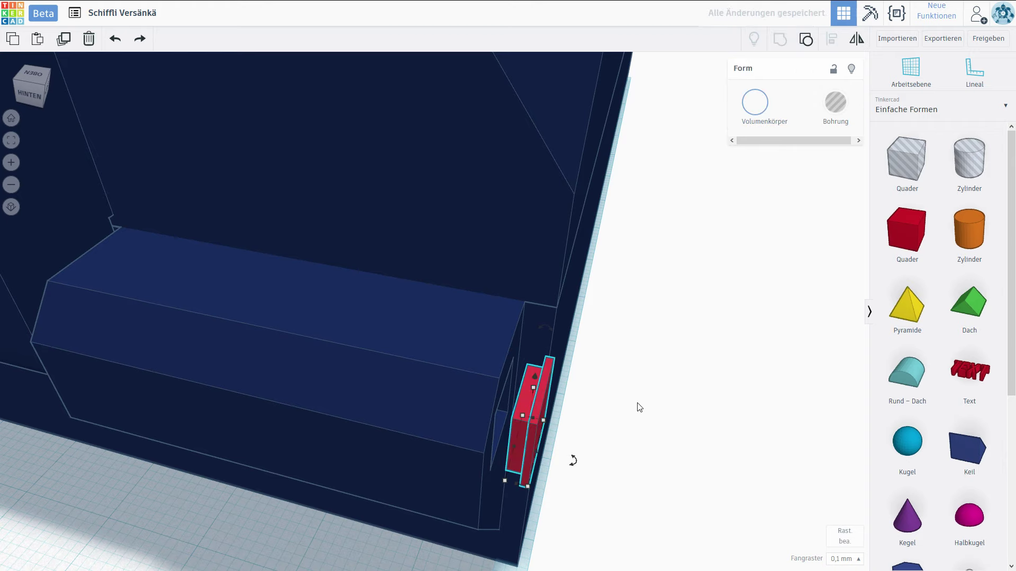
{"action": "right_click_drag", "start_coordinate": [639, 407], "coordinate": [434, 405]}
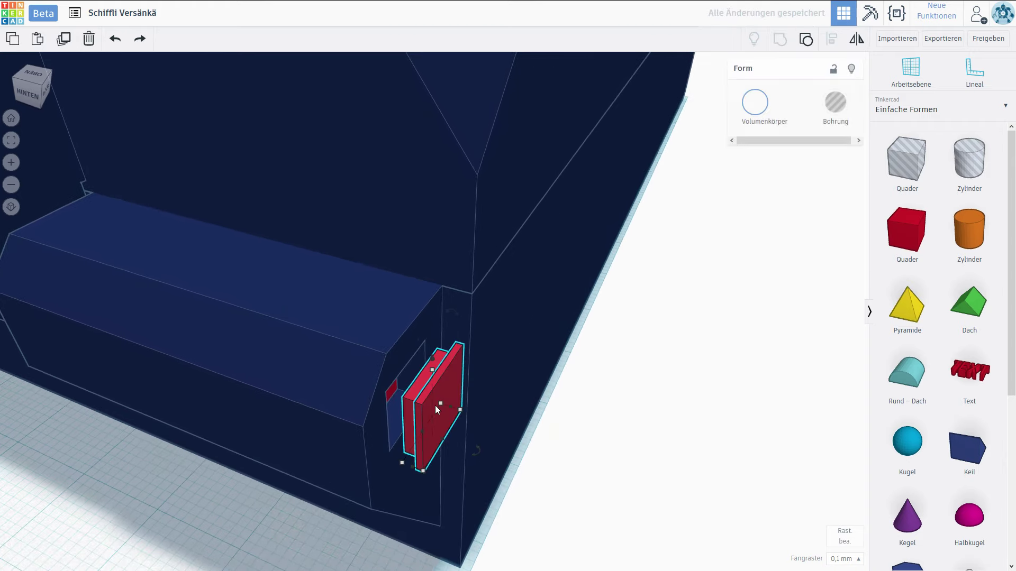
{"action": "left_click_drag", "start_coordinate": [435, 406], "coordinate": [395, 398]}
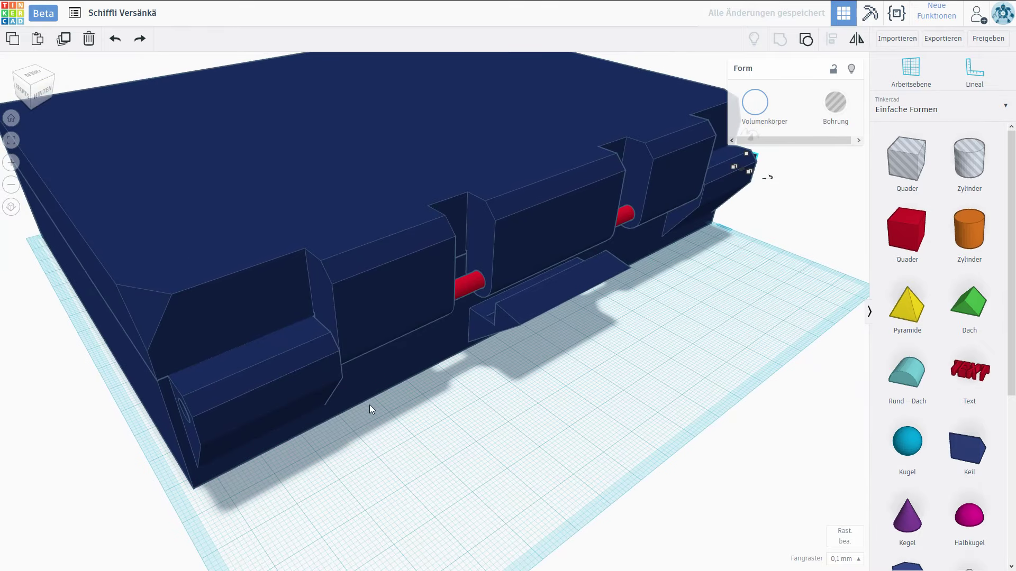
{"action": "middle_click_drag", "start_coordinate": [369, 405], "coordinate": [423, 392]}
{"action": "right_click_drag", "start_coordinate": [392, 431], "coordinate": [502, 383]}
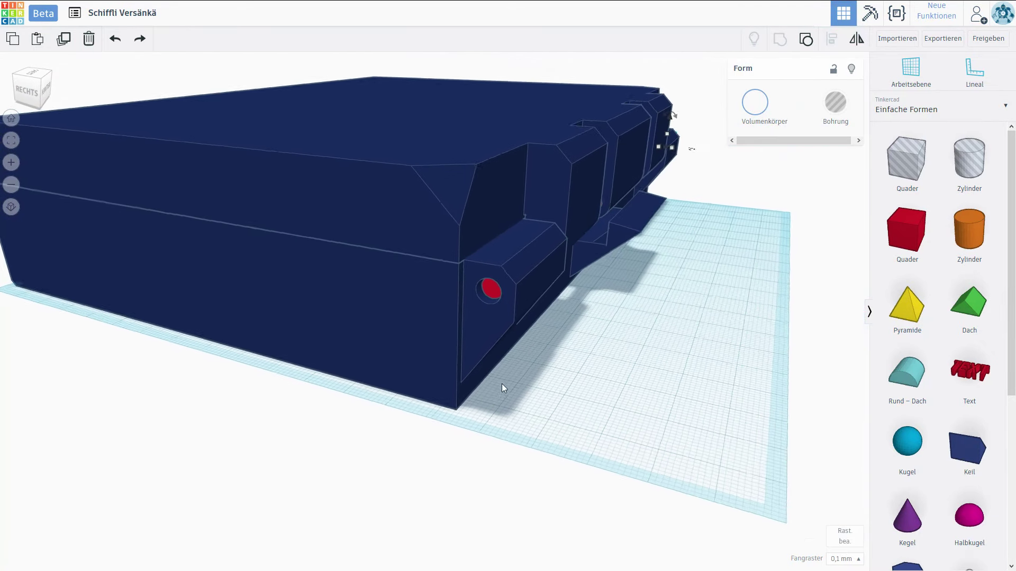
{"action": "scroll", "coordinate": [502, 383], "scroll_direction": "up", "scroll_amount": 3}
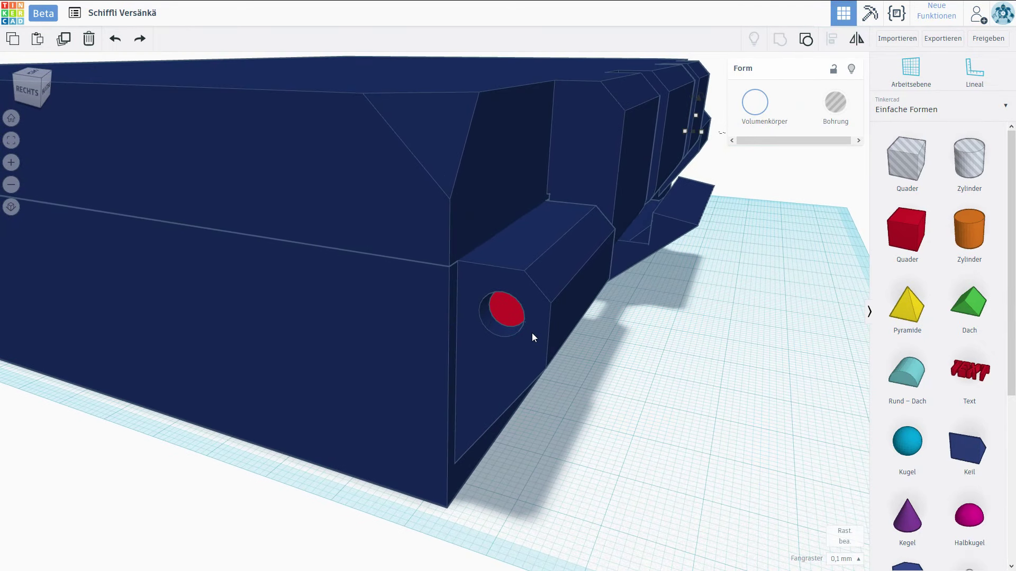
- Place a new cylinder on the workplane beside the hull
{"action": "middle_click_drag", "start_coordinate": [615, 376], "coordinate": [581, 394]}
{"action": "left_click_drag", "start_coordinate": [966, 242], "coordinate": [564, 498]}
{"action": "scroll", "coordinate": [741, 478], "scroll_direction": "down", "scroll_amount": 5}
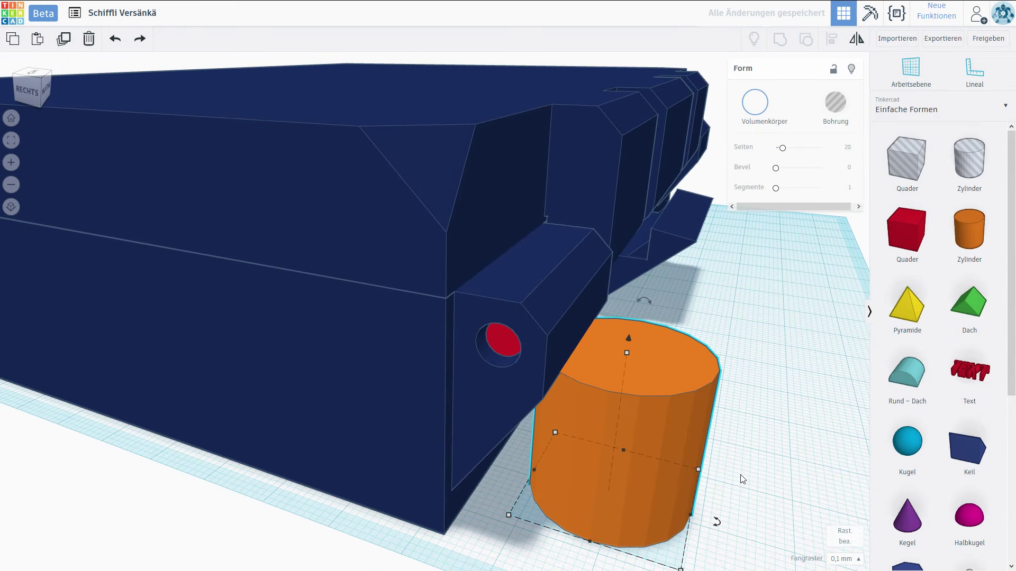
{"action": "left_click_drag", "start_coordinate": [578, 404], "coordinate": [652, 419]}
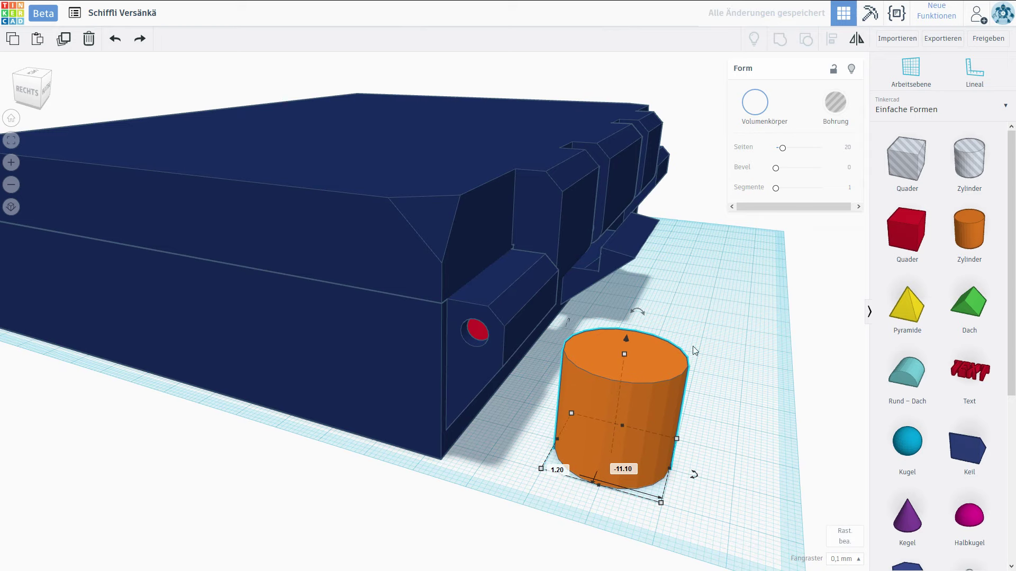
- Pull the orange stepped disc out of the hull's side hole onto the workplane
{"action": "right_click_drag", "start_coordinate": [693, 346], "coordinate": [678, 398]}
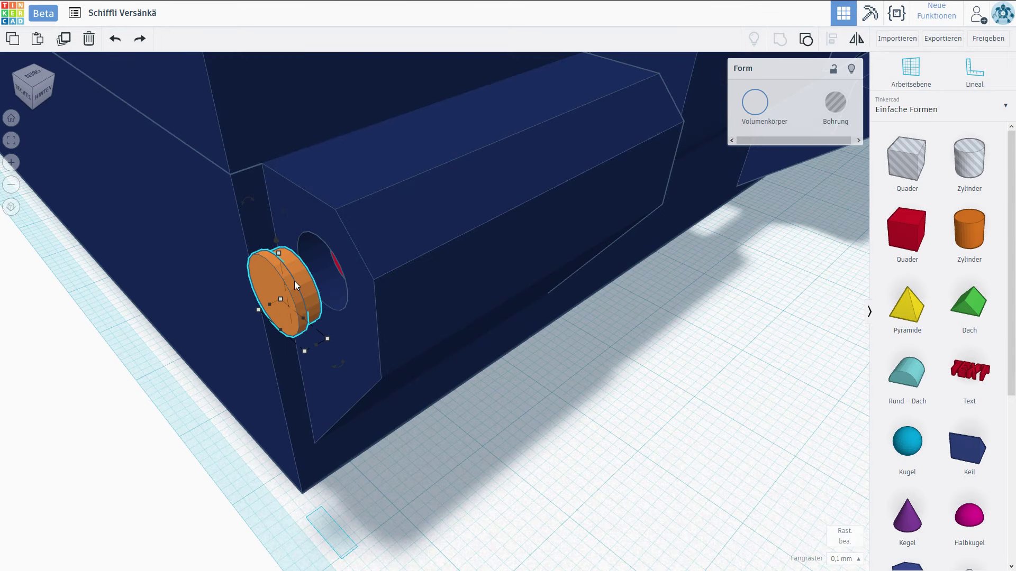
{"action": "left_click_drag", "start_coordinate": [294, 281], "coordinate": [524, 431]}
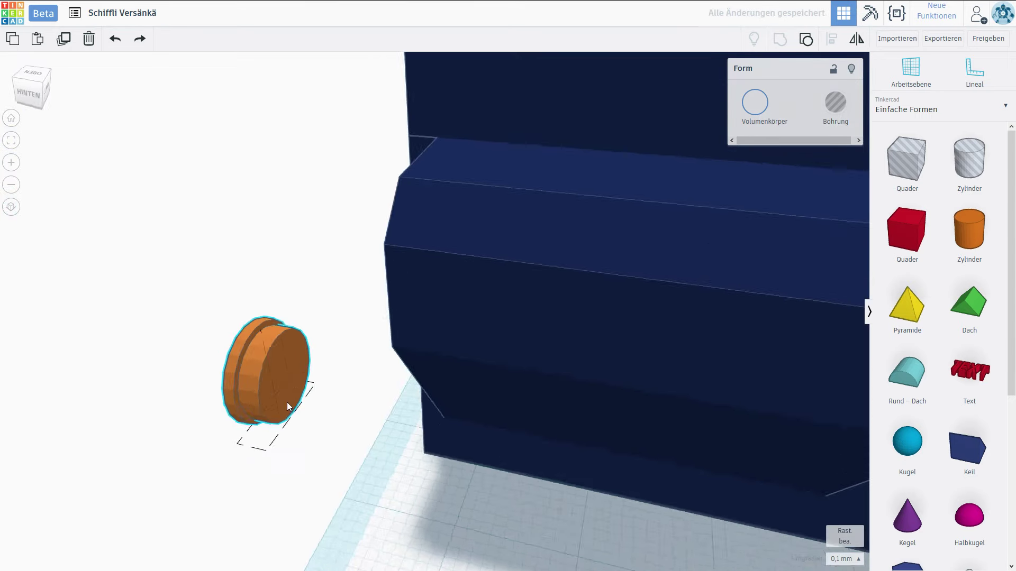
{"action": "right_click_drag", "start_coordinate": [289, 406], "coordinate": [162, 339]}
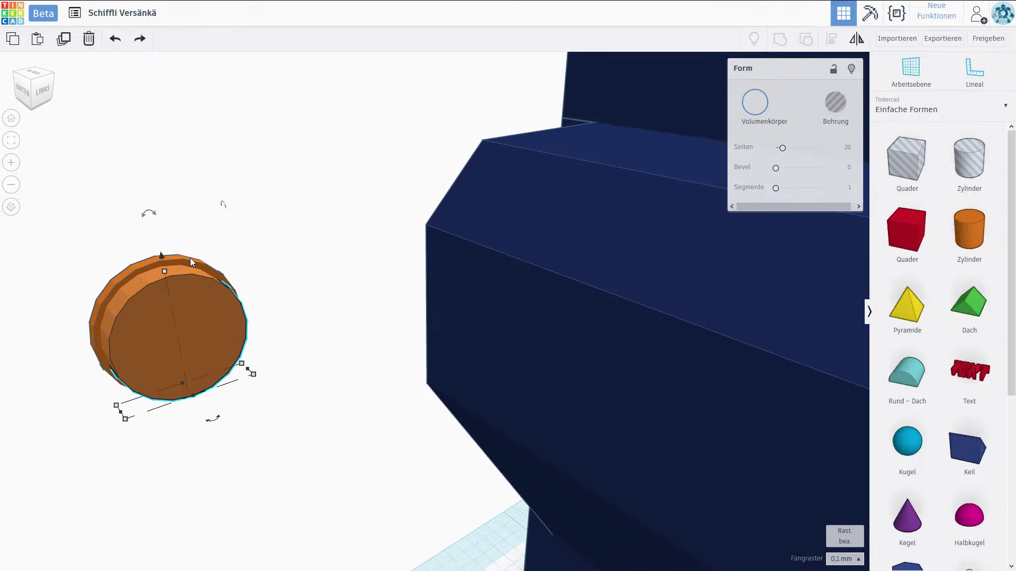
{"action": "right_click_drag", "start_coordinate": [190, 261], "coordinate": [445, 234]}
- Pull the small red box and the long red bar out of the hull corner
{"action": "left_click", "coordinate": [494, 351]}
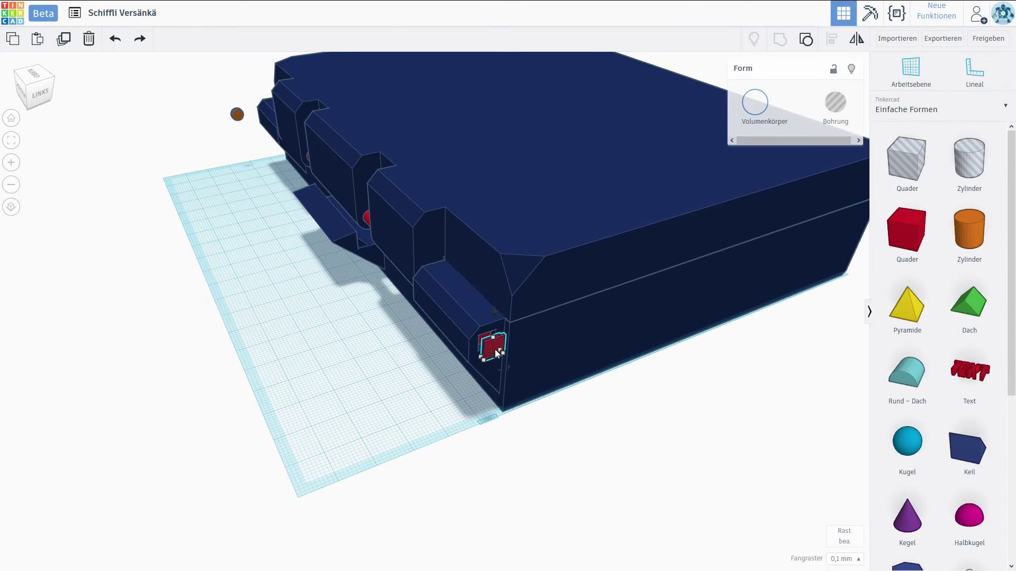
{"action": "left_click_drag", "start_coordinate": [496, 353], "coordinate": [338, 407]}
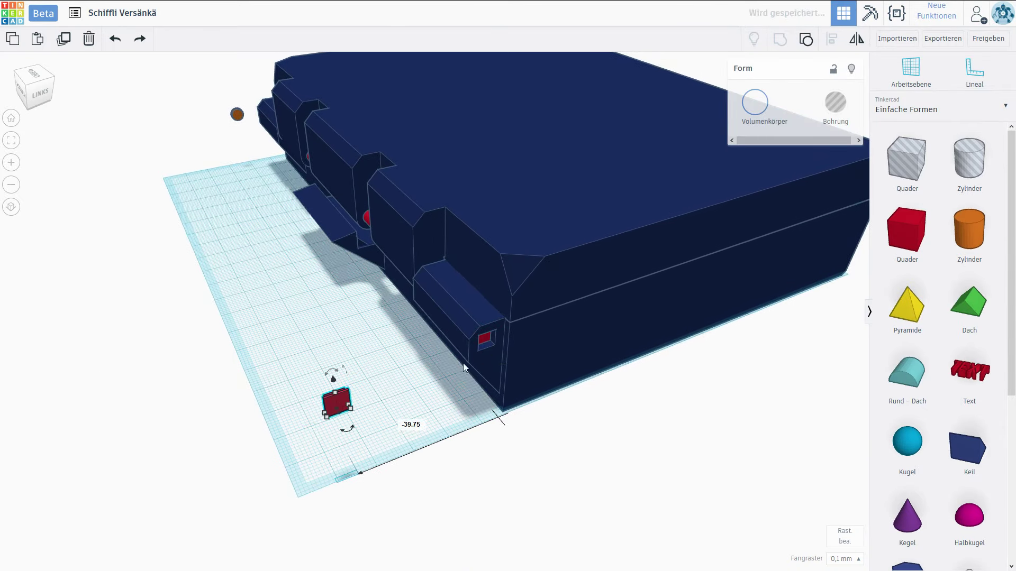
{"action": "left_click", "coordinate": [488, 344]}
{"action": "left_click_drag", "start_coordinate": [486, 341], "coordinate": [319, 372]}
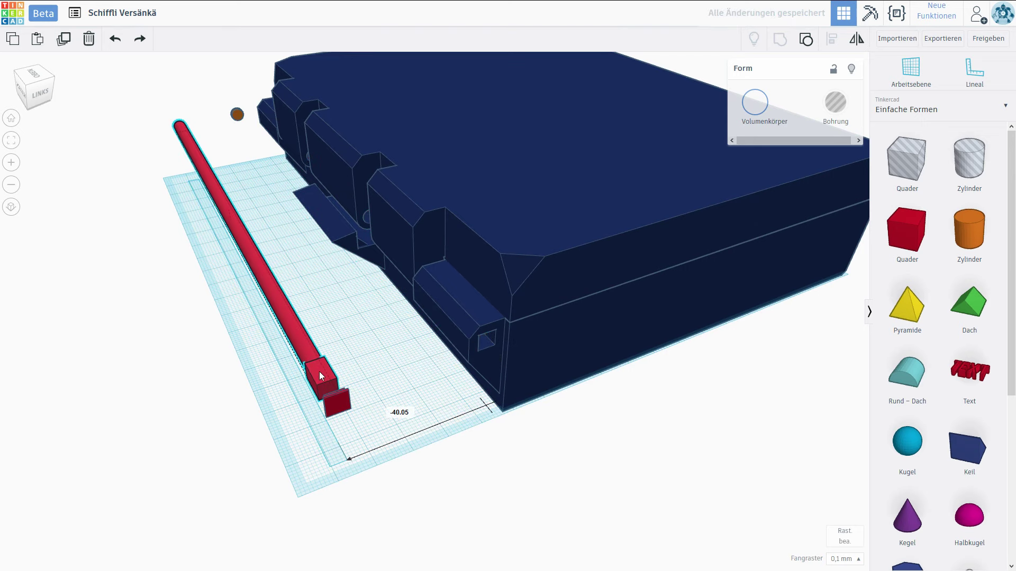
- Move the small brown round piece to the red bar's left end
{"action": "left_click", "coordinate": [237, 114]}
{"action": "left_click_drag", "start_coordinate": [237, 114], "coordinate": [191, 123]}
{"action": "left_click", "coordinate": [384, 287]}
{"action": "right_click_drag", "start_coordinate": [411, 306], "coordinate": [503, 223]}
{"action": "scroll", "coordinate": [623, 365], "scroll_direction": "down", "scroll_amount": 5}
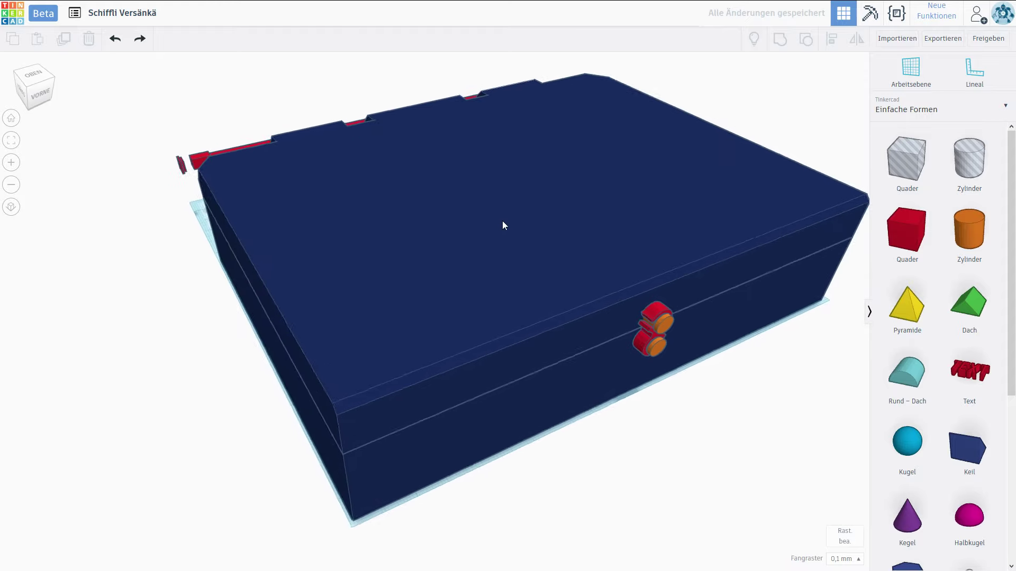
- Lift the lid above the box and rotate it -90° to stand upright
{"action": "left_click", "coordinate": [503, 222]}
{"action": "left_click_drag", "start_coordinate": [482, 196], "coordinate": [486, 51]}
{"action": "middle_click_drag", "start_coordinate": [533, 283], "coordinate": [588, 380]}
{"action": "scroll", "coordinate": [589, 380], "scroll_direction": "down", "scroll_amount": 3}
{"action": "right_click_drag", "start_coordinate": [598, 310], "coordinate": [632, 301]}
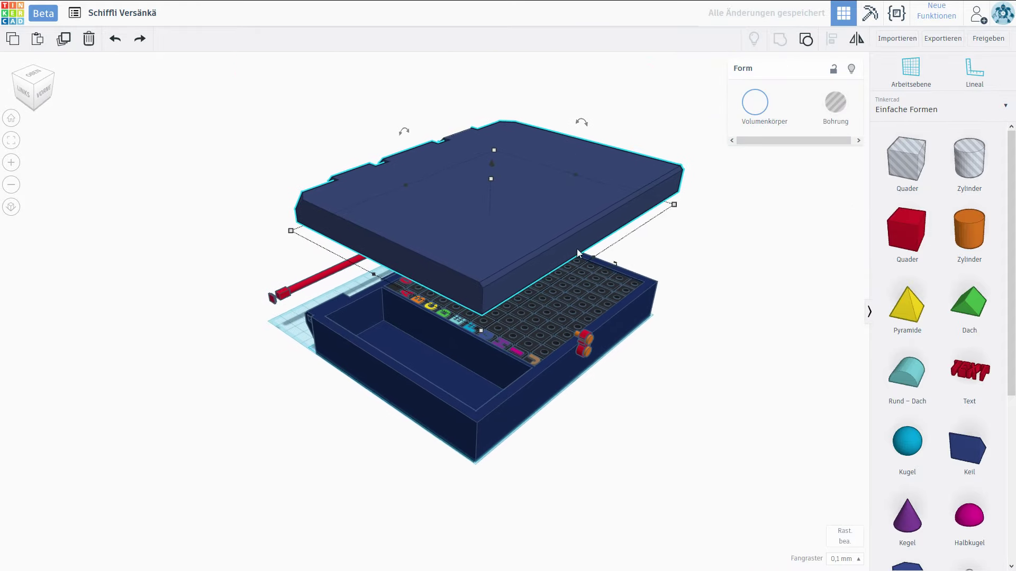
{"action": "left_click_drag", "start_coordinate": [581, 121], "coordinate": [459, 72]}
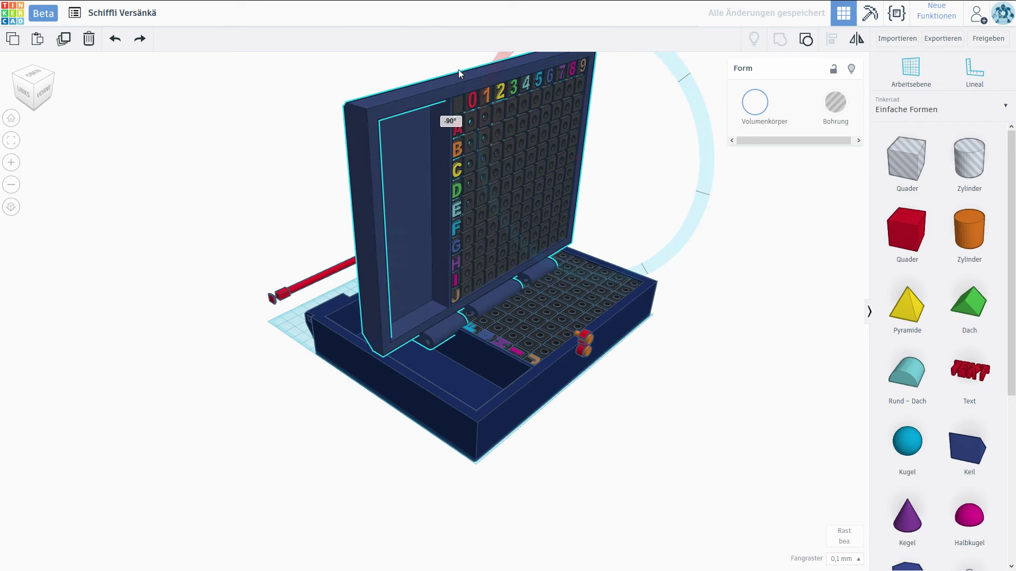
{"action": "right_click_drag", "start_coordinate": [629, 222], "coordinate": [580, 211]}
- Set the workplane on the lid's inner face and show the shape library categories
{"action": "left_click", "coordinate": [915, 70]}
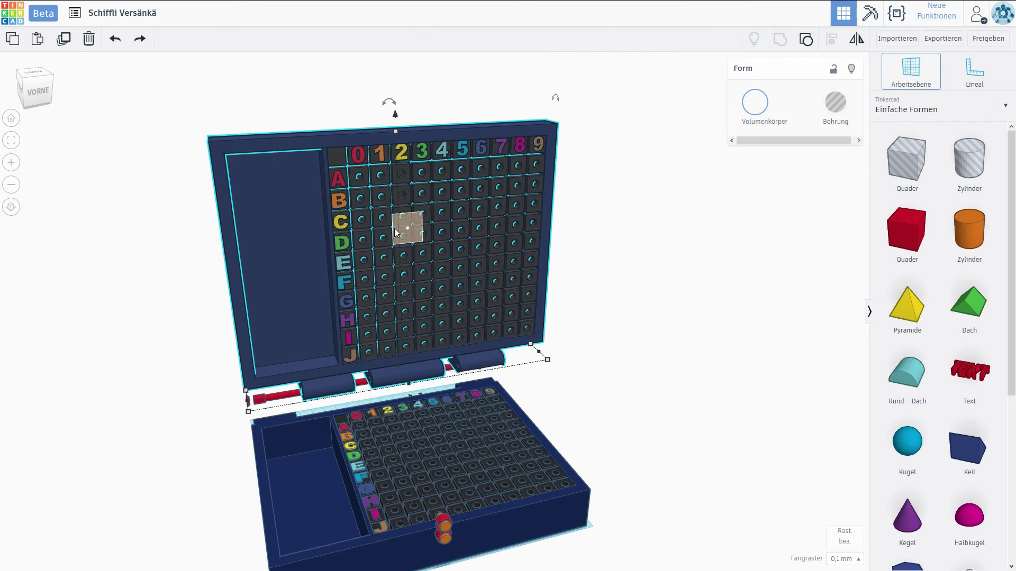
{"action": "left_click", "coordinate": [269, 201]}
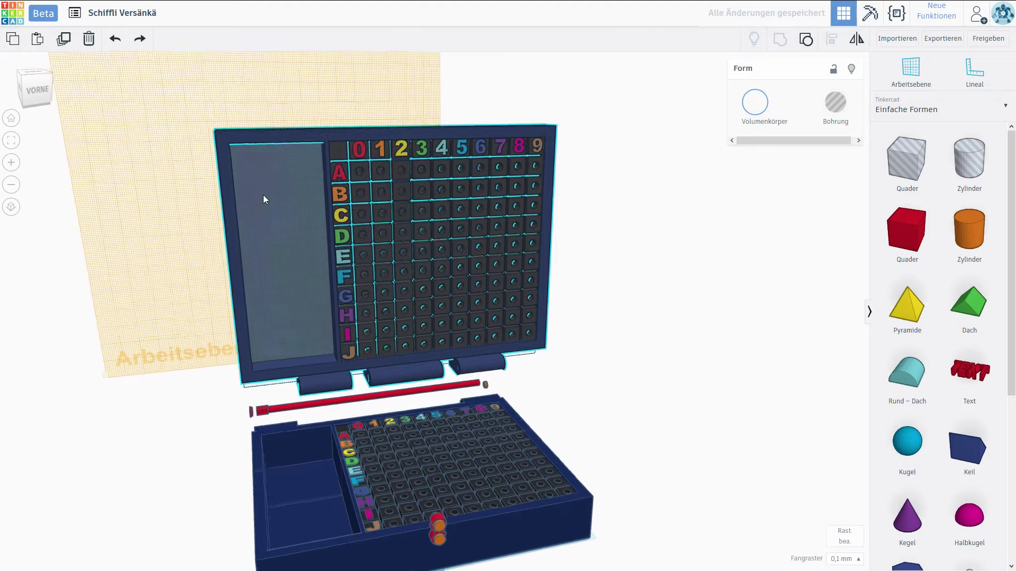
{"action": "scroll", "coordinate": [284, 238], "scroll_direction": "up", "scroll_amount": 5}
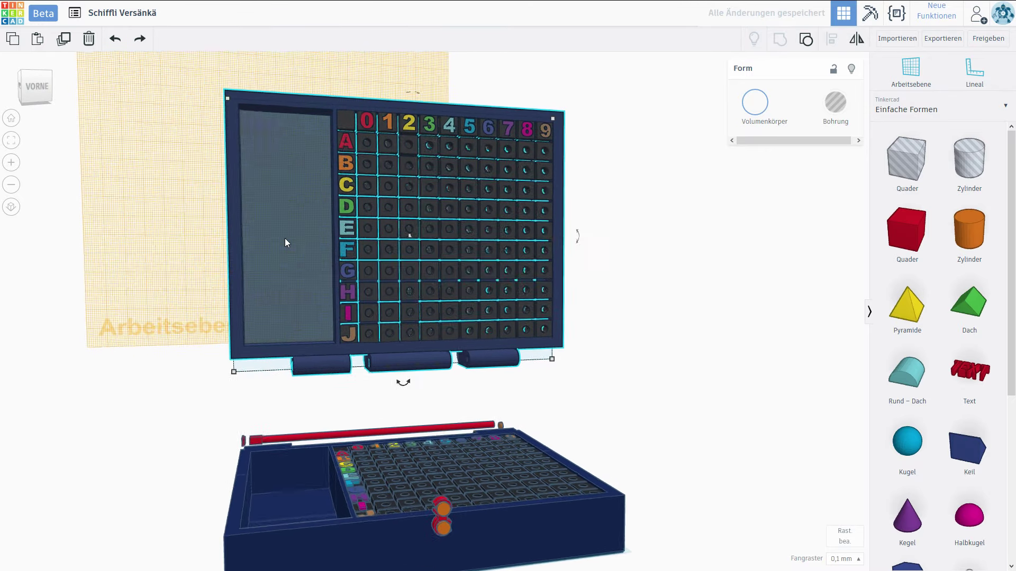
{"action": "left_click", "coordinate": [917, 114]}
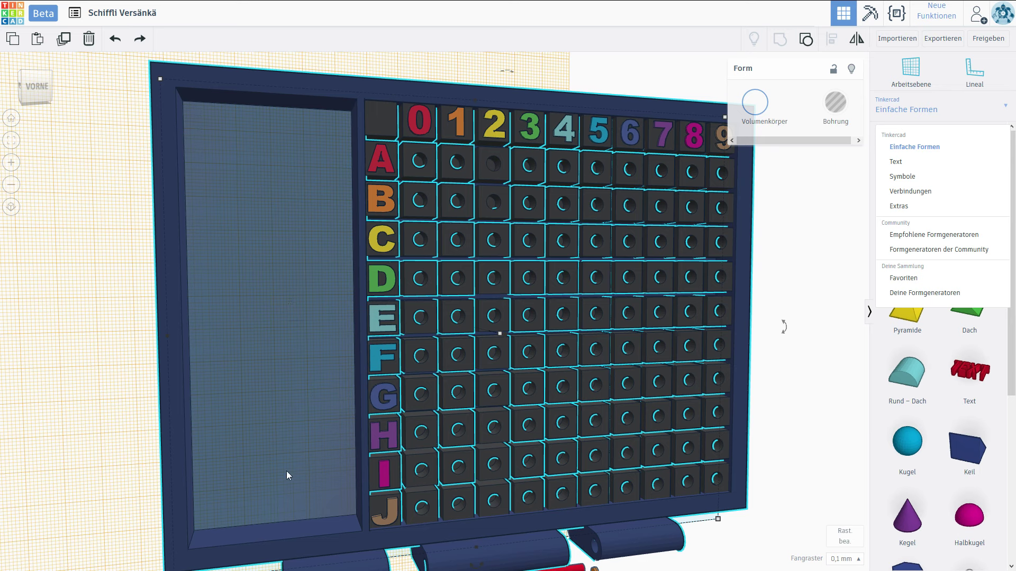
- From Empfohlene Formgeneratoren, drop a Voronoi tile and a MetaFillet piece on the lid's left panel
{"action": "left_click", "coordinate": [926, 235]}
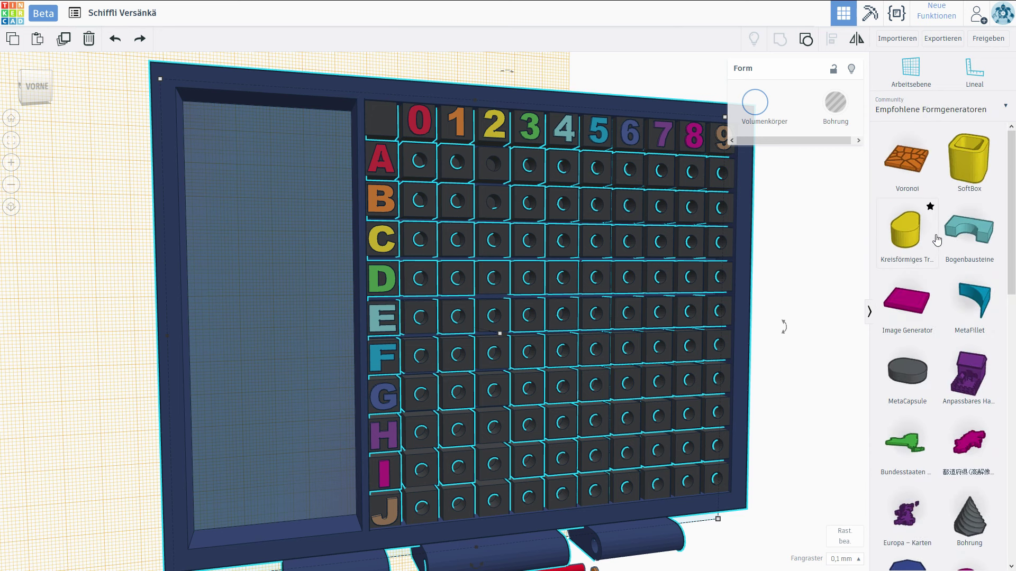
{"action": "left_click_drag", "start_coordinate": [921, 170], "coordinate": [226, 345]}
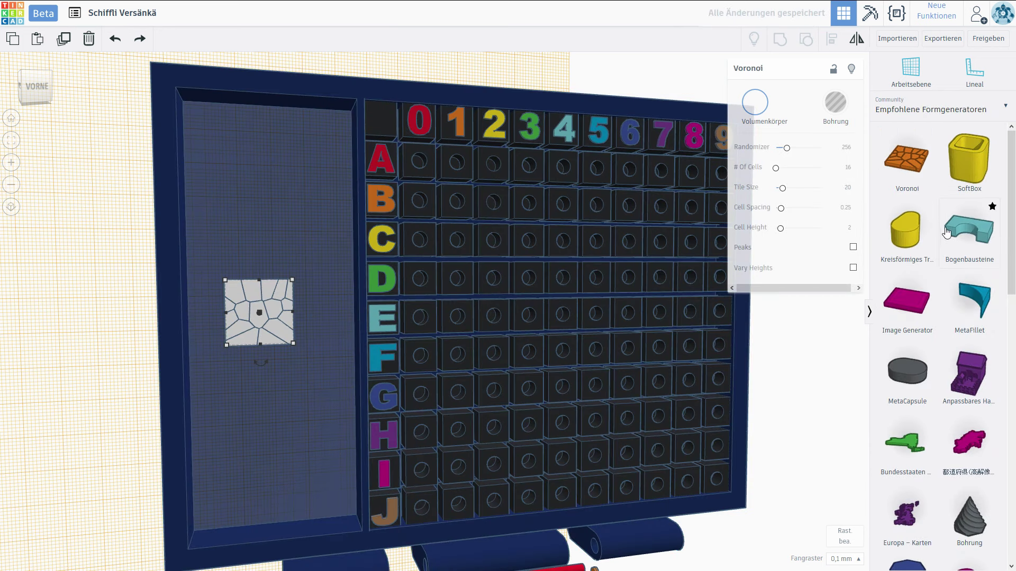
{"action": "left_click_drag", "start_coordinate": [981, 296], "coordinate": [264, 201]}
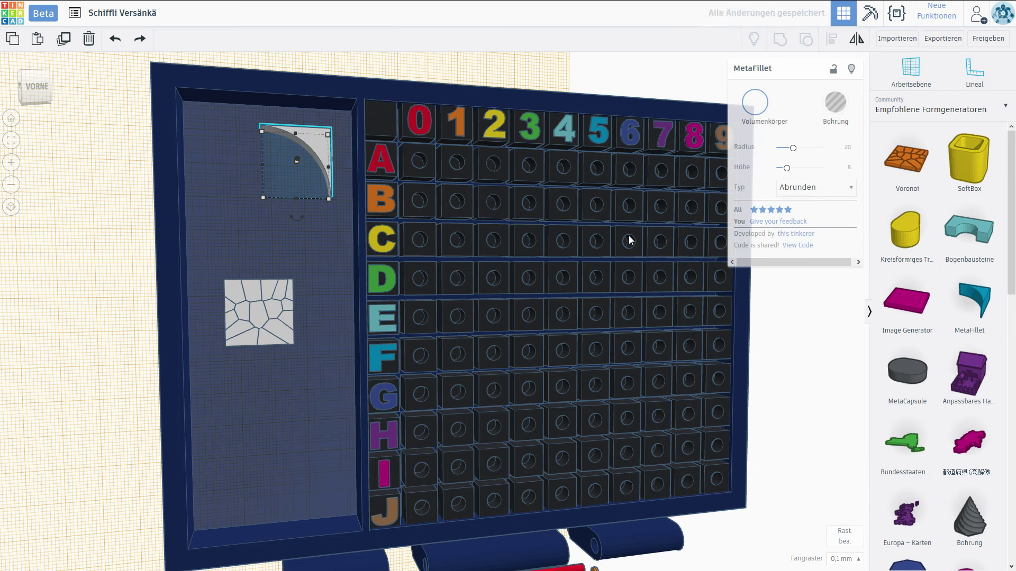
{"action": "scroll", "coordinate": [913, 341], "scroll_direction": "down", "scroll_amount": 6}
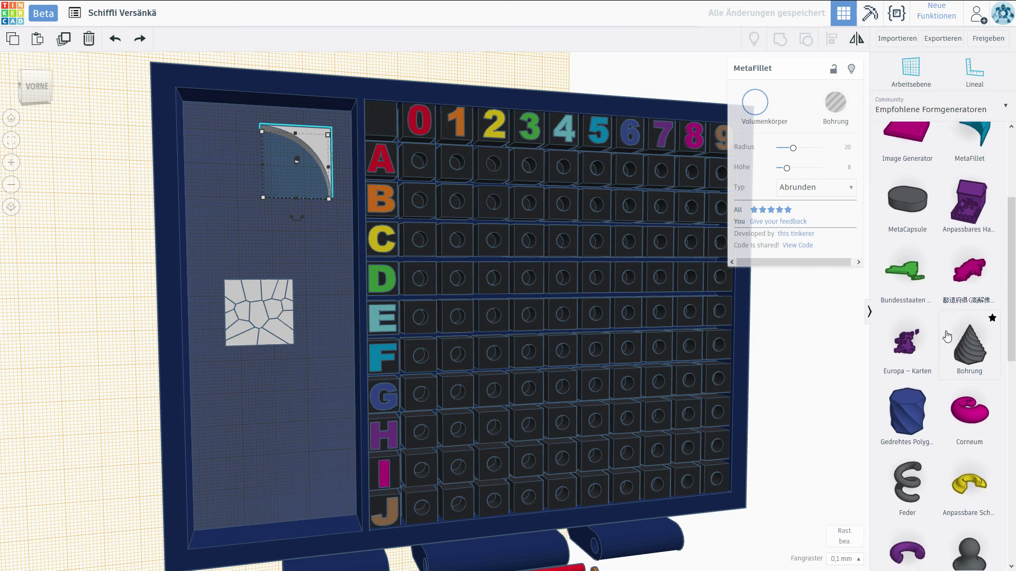
{"action": "scroll", "coordinate": [949, 284], "scroll_direction": "down", "scroll_amount": 7}
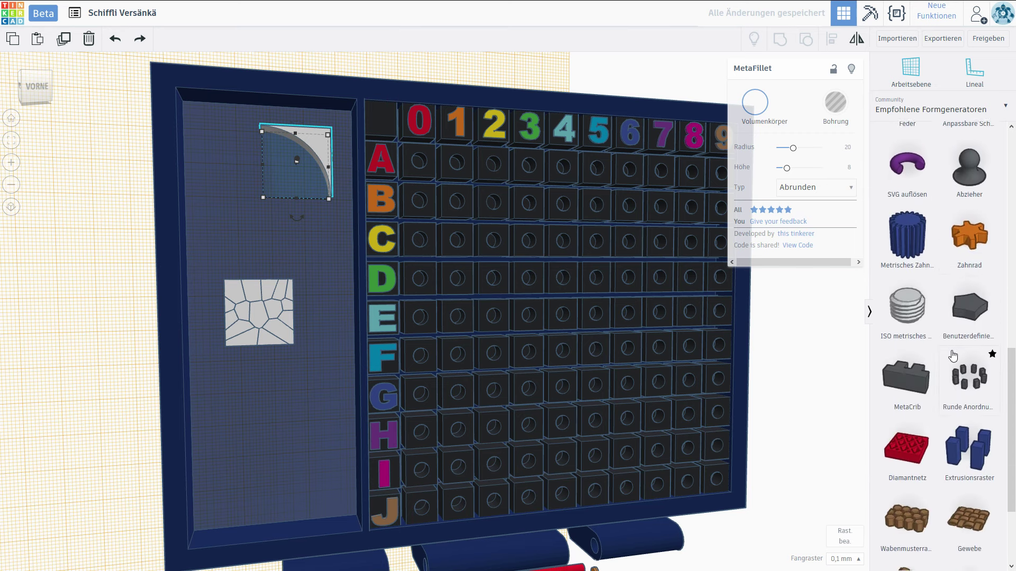
{"action": "left_click", "coordinate": [931, 109]}
{"action": "left_click", "coordinate": [923, 188]}
{"action": "scroll", "coordinate": [929, 317], "scroll_direction": "down", "scroll_amount": 5}
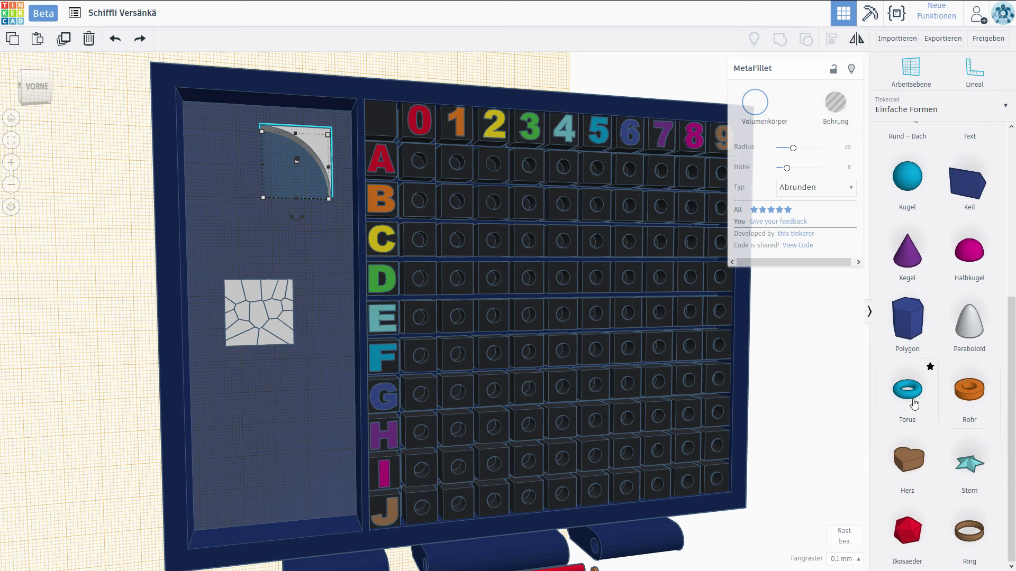
- Drop an orange tube on the lid panel, cancelling the Ring placement
{"action": "left_click_drag", "start_coordinate": [979, 399], "coordinate": [259, 241]}
{"action": "left_click", "coordinate": [259, 242]}
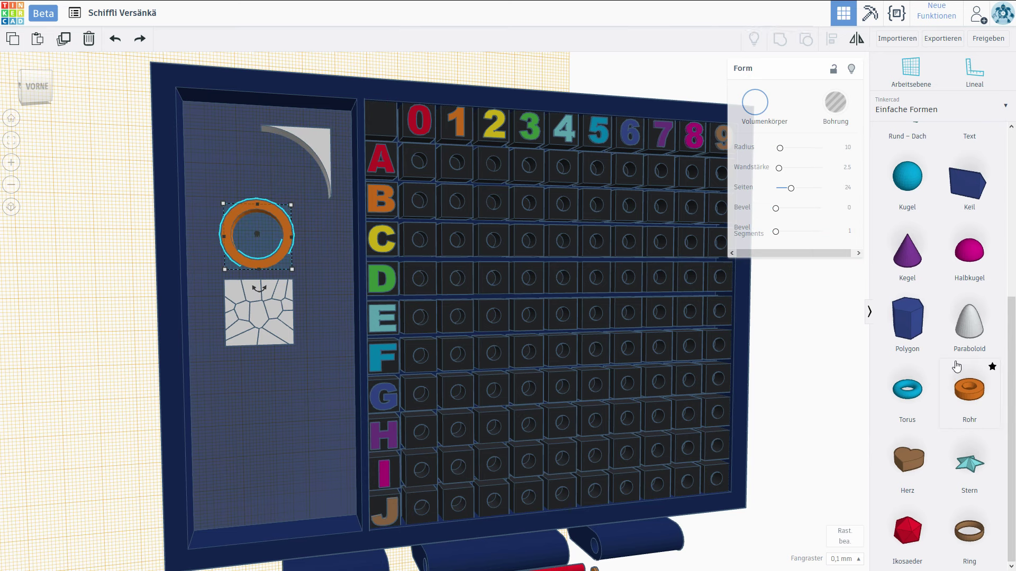
{"action": "left_click", "coordinate": [977, 538]}
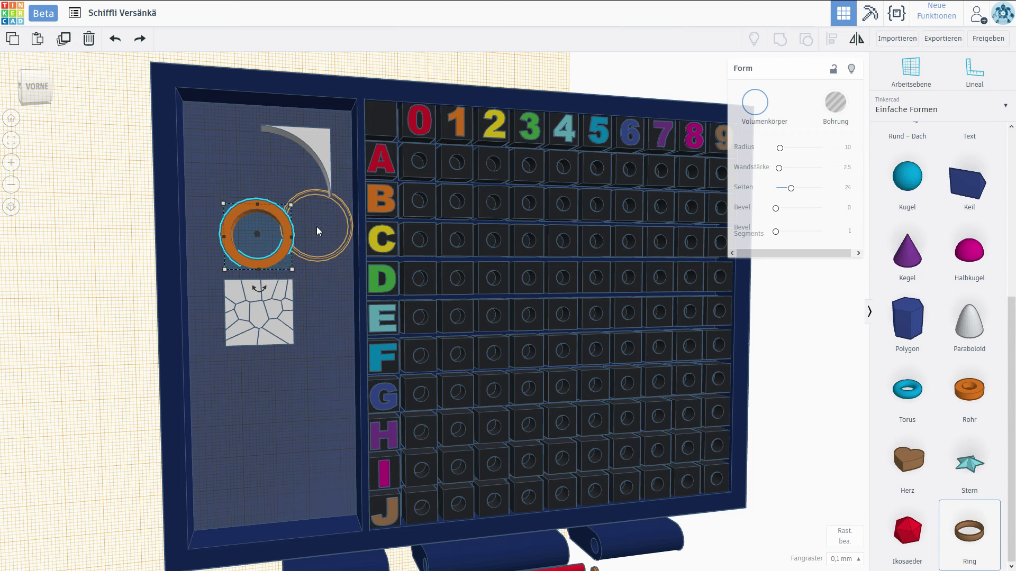
{"action": "key", "text": "Escape"}
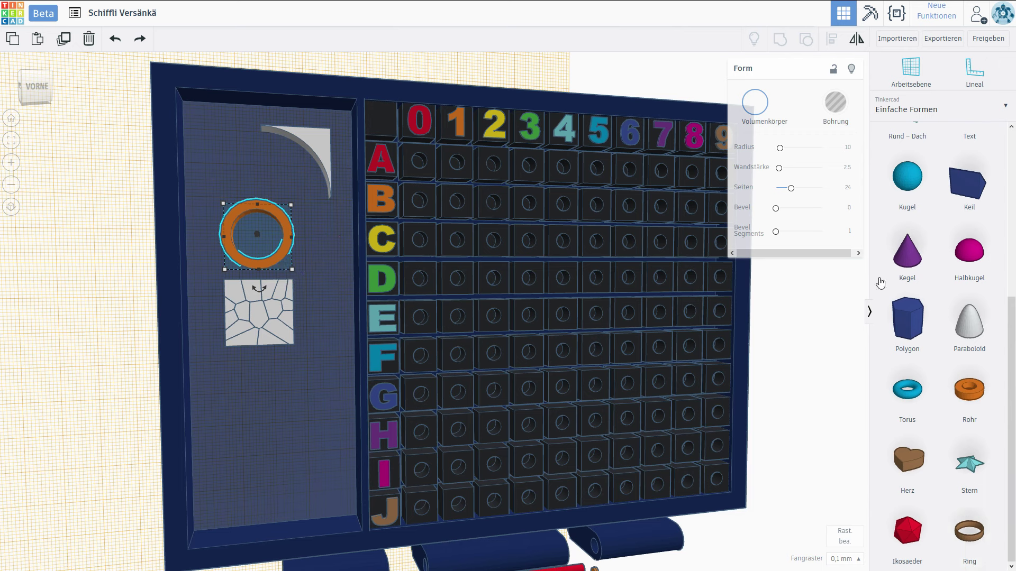
- Add a New York state outline and a Nagano prefecture outline to the panel
{"action": "scroll", "coordinate": [947, 265], "scroll_direction": "up", "scroll_amount": 5}
{"action": "left_click", "coordinate": [915, 109]}
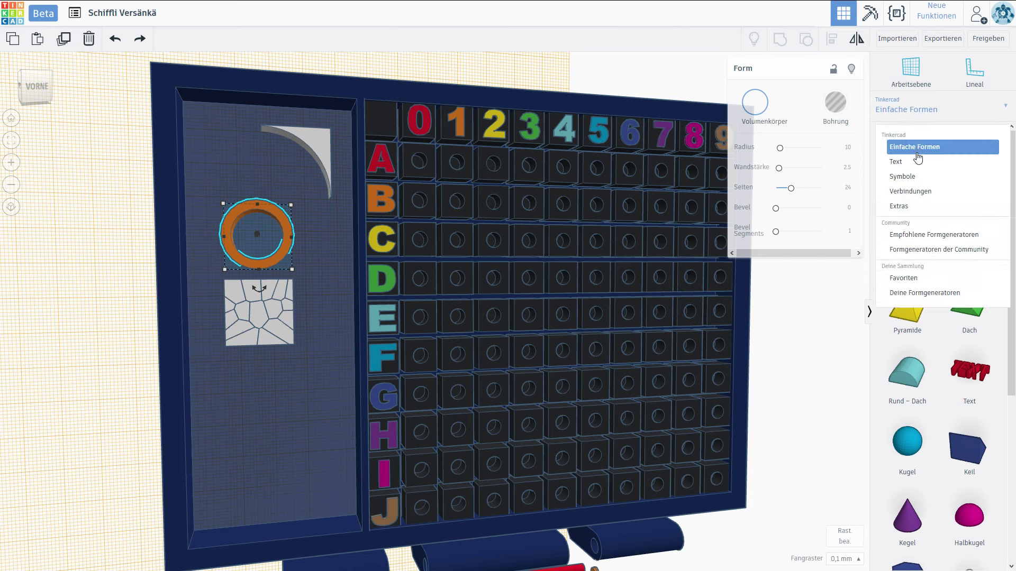
{"action": "left_click", "coordinate": [925, 235]}
{"action": "scroll", "coordinate": [931, 318], "scroll_direction": "down", "scroll_amount": 2}
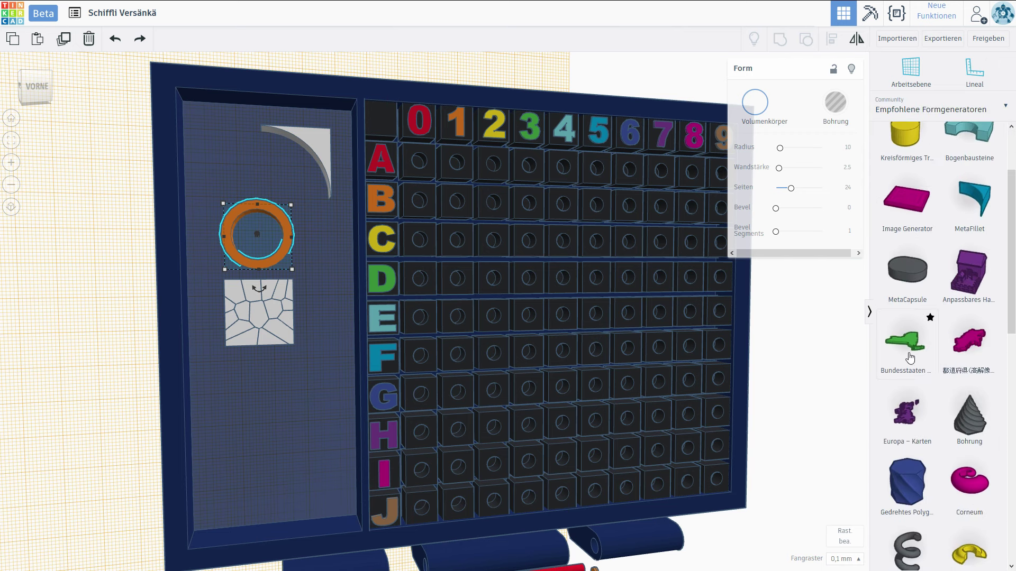
{"action": "left_click_drag", "start_coordinate": [910, 358], "coordinate": [259, 391]}
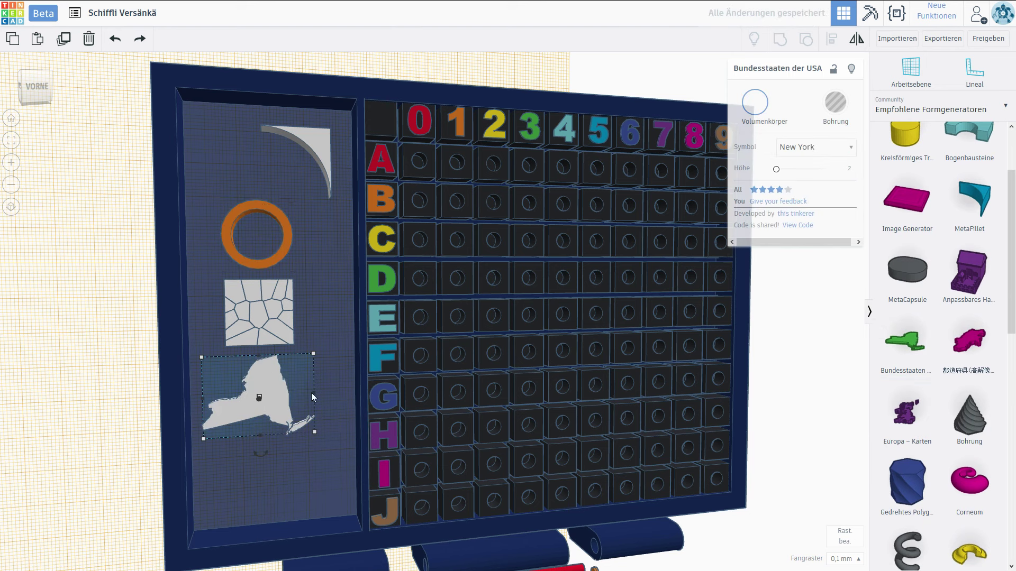
{"action": "left_click_drag", "start_coordinate": [964, 358], "coordinate": [271, 475]}
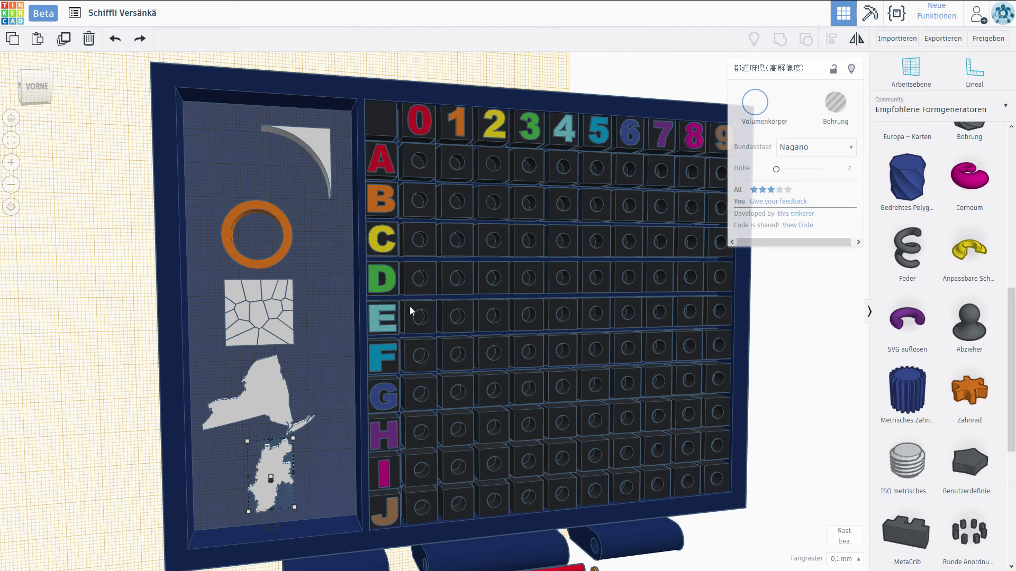
{"action": "scroll", "coordinate": [955, 340], "scroll_direction": "down", "scroll_amount": 5}
{"action": "scroll", "coordinate": [955, 340], "scroll_direction": "up", "scroll_amount": 7}
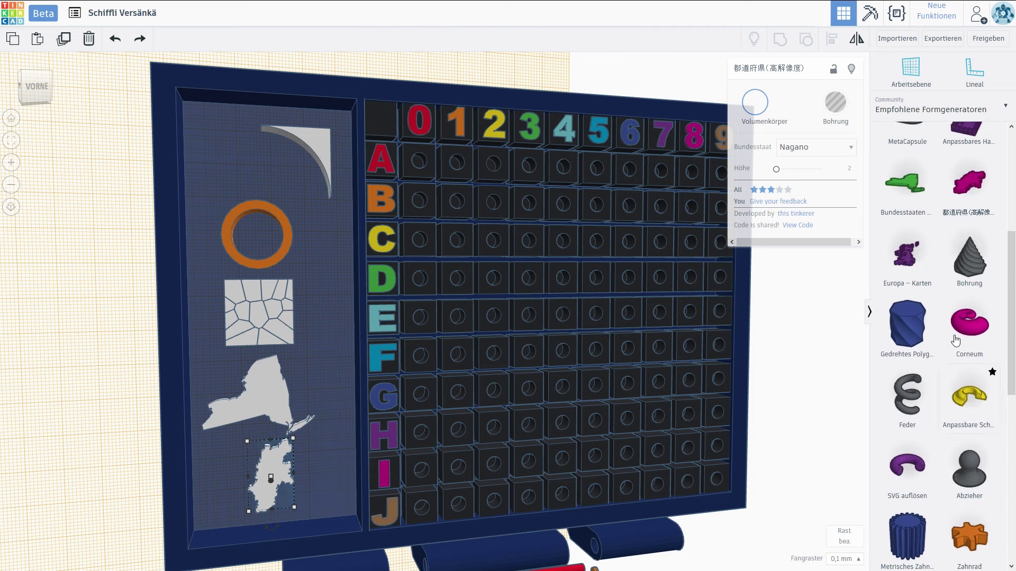